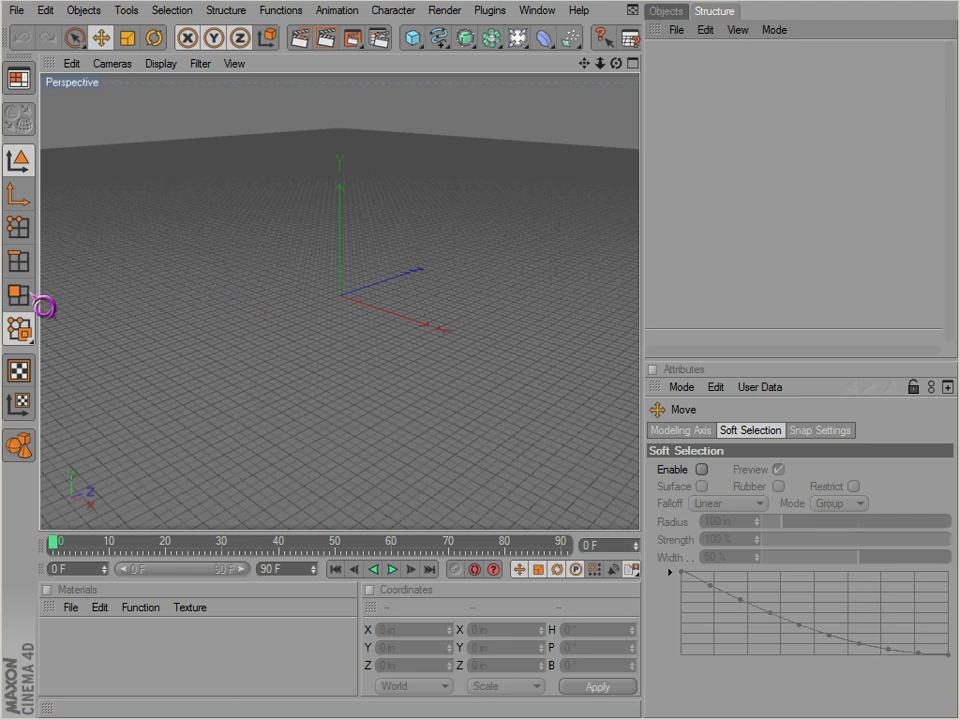
# Step: Create a default cube as an editable polygon object and switch to polygon editing
pyautogui.click(412, 37)
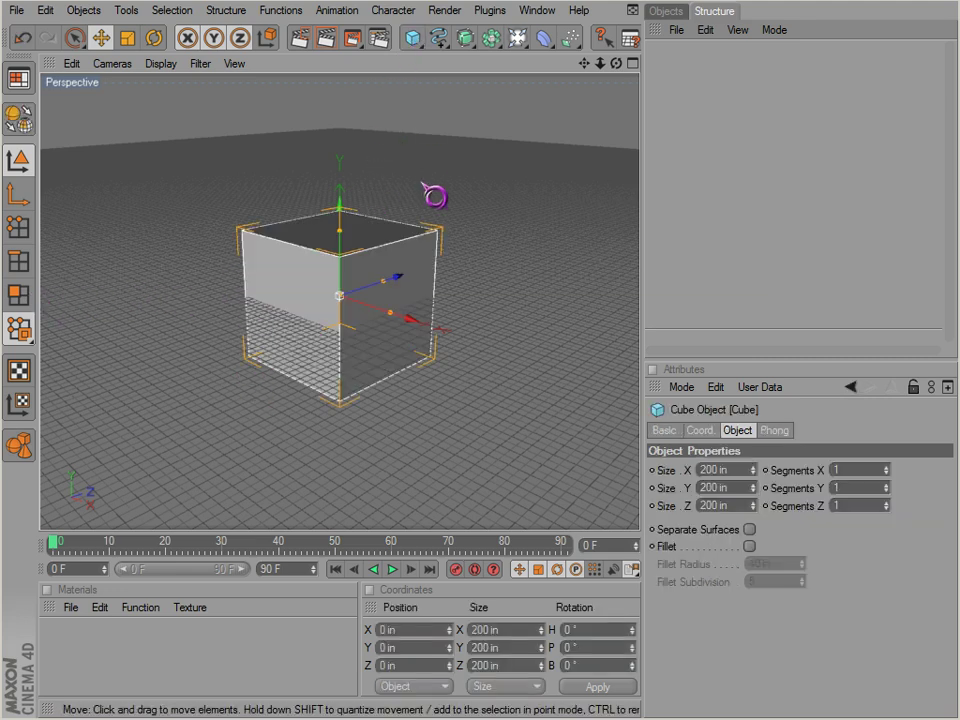
pyautogui.click(31, 131)
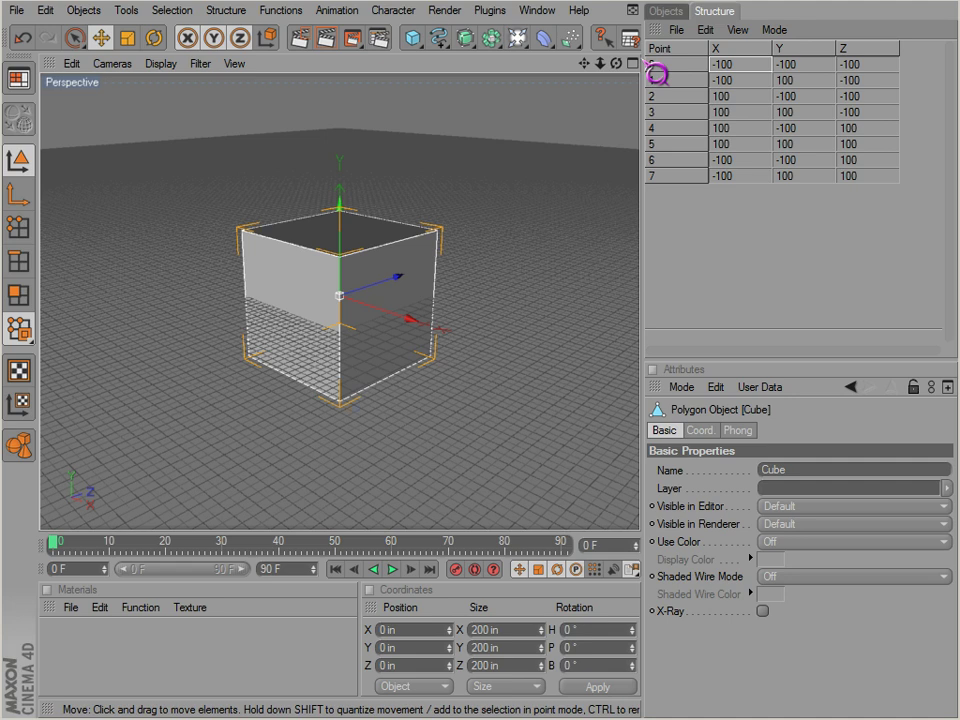
pyautogui.click(673, 12)
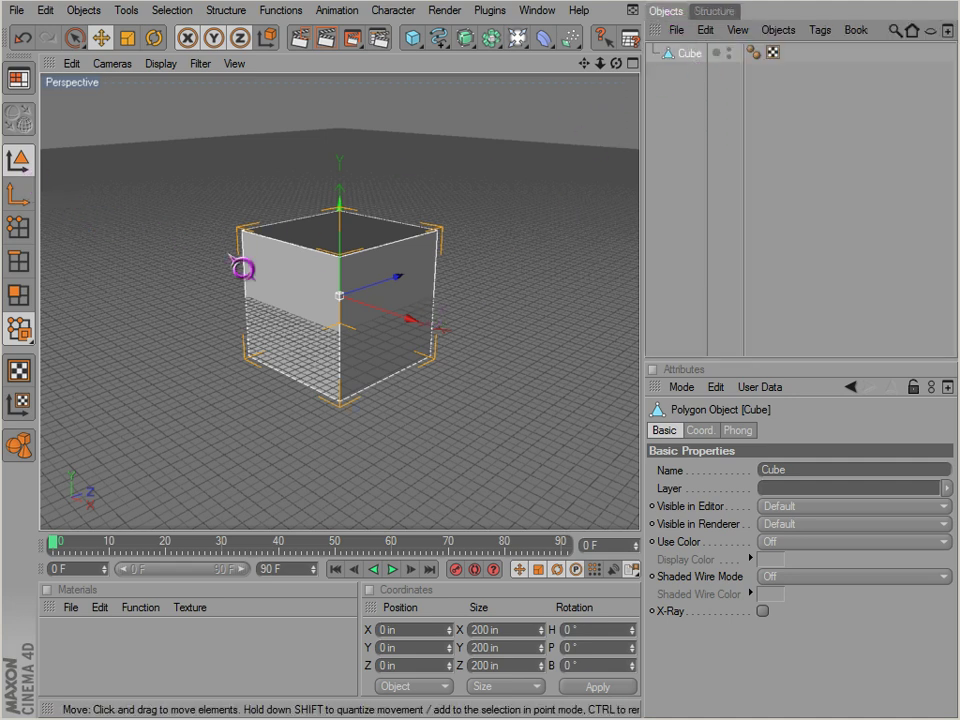
pyautogui.click(31, 311)
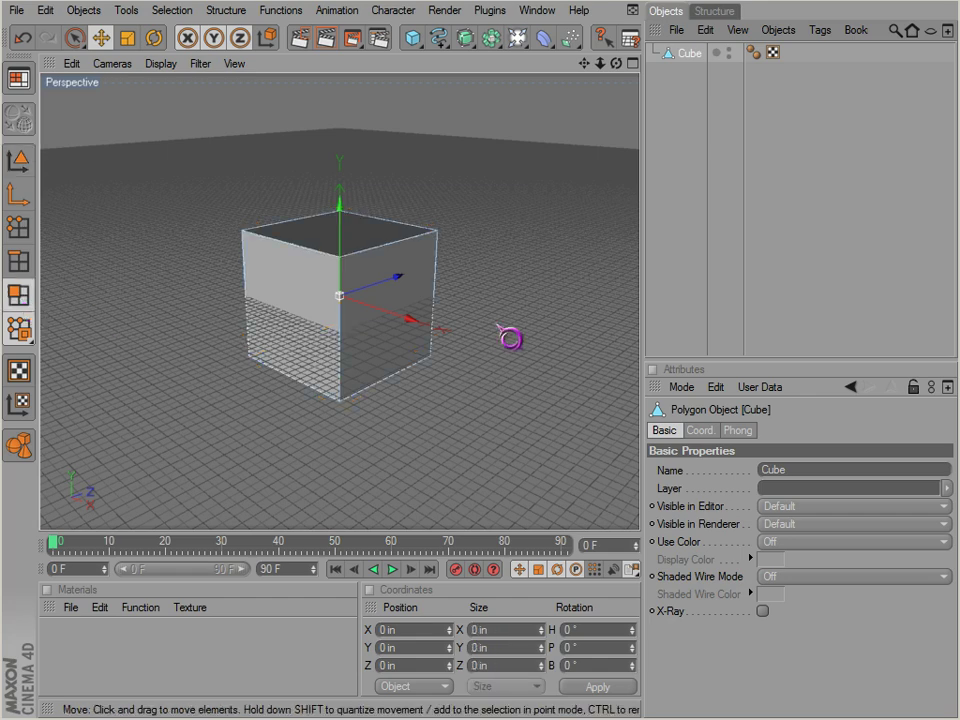
# Step: Switch the interface to the CamStudioCaptMod layout
pyautogui.scroll(1, 328, 285)
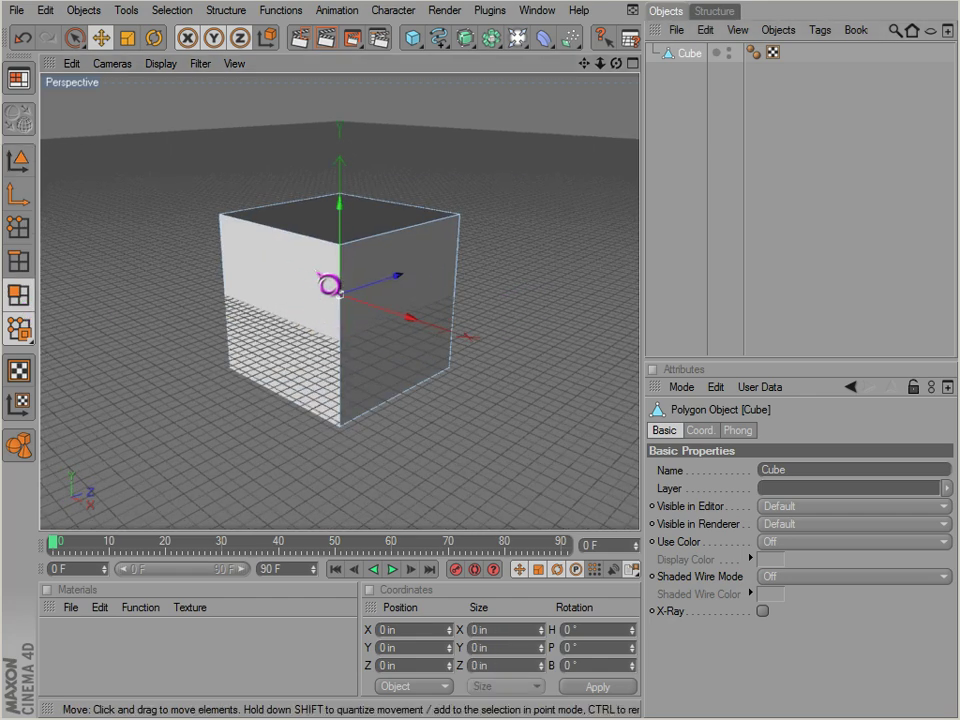
pyautogui.scroll(-2, 328, 285)
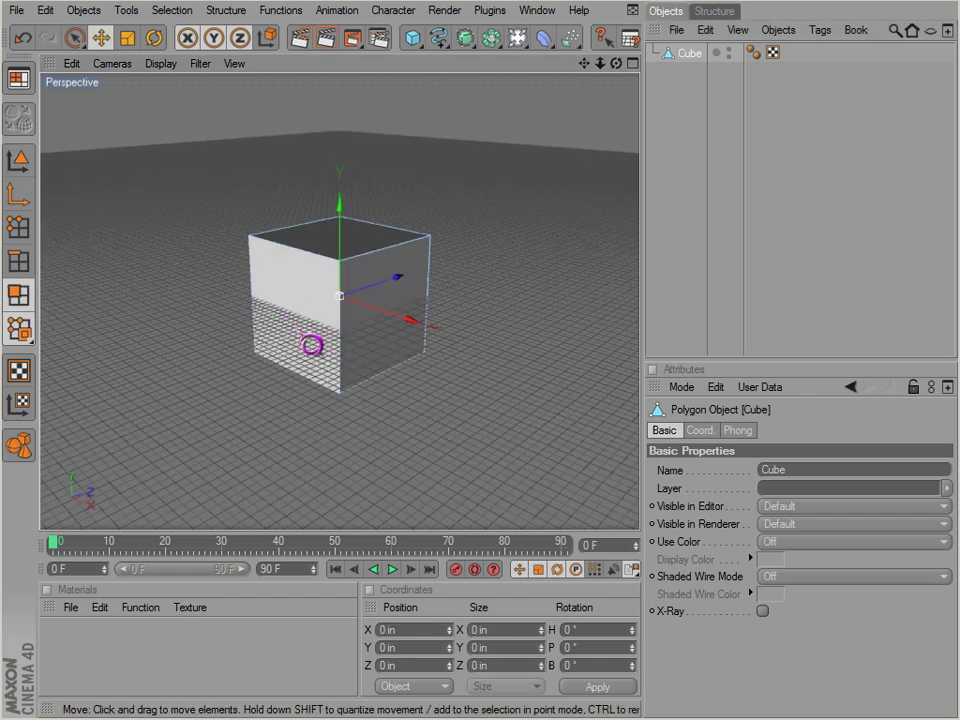
pyautogui.keyDown('alt'); pyautogui.moveTo(312, 345); pyautogui.dragTo(549, 452); pyautogui.keyUp('alt')
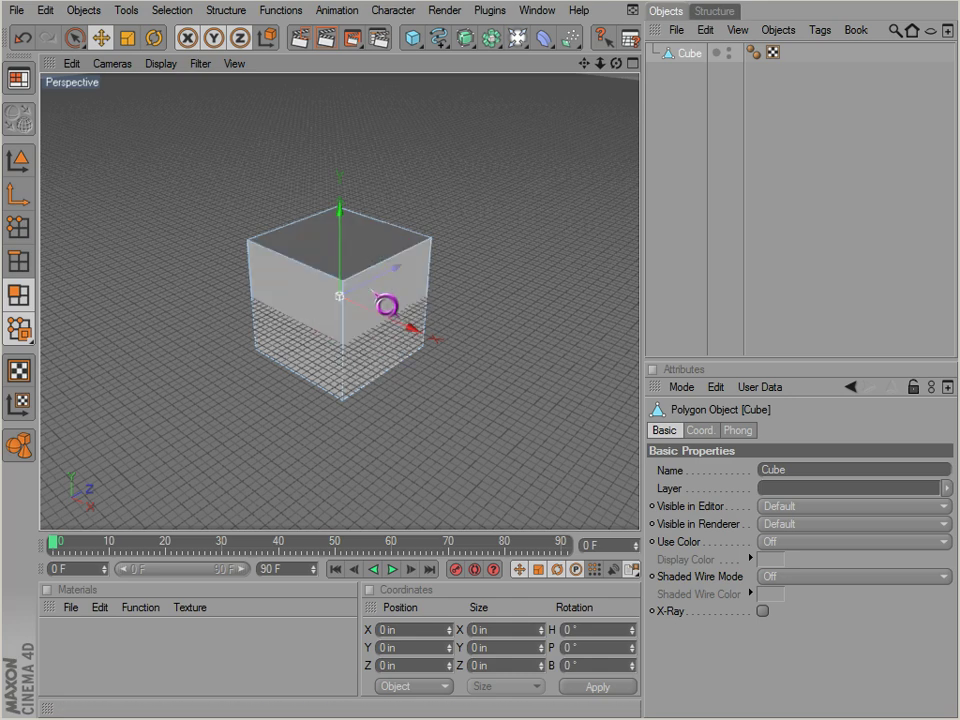
pyautogui.click(19, 82)
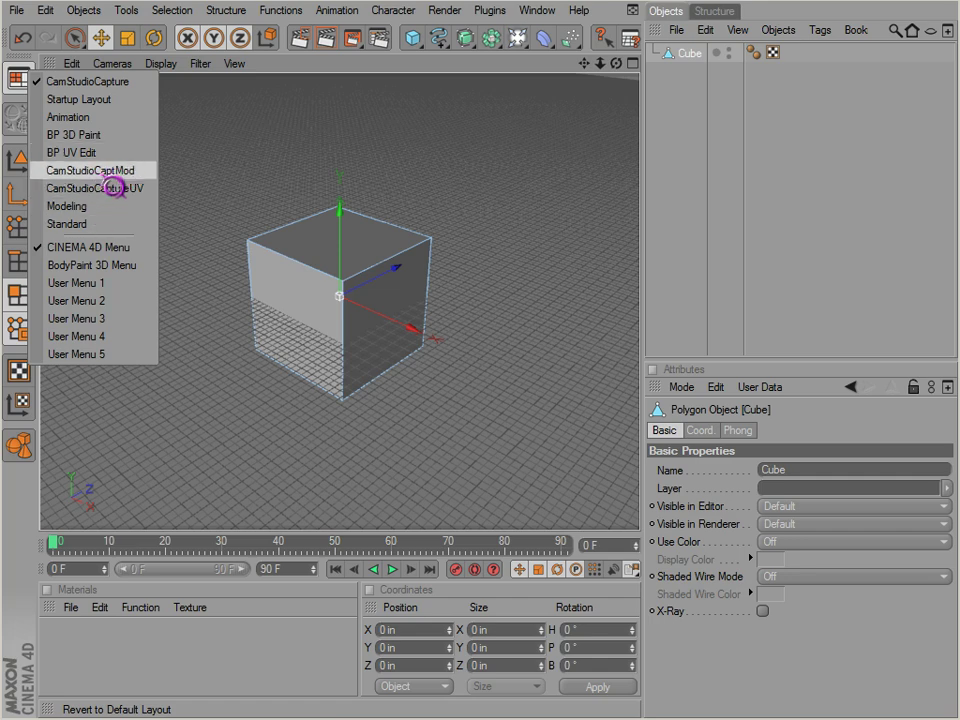
pyautogui.click(100, 172)
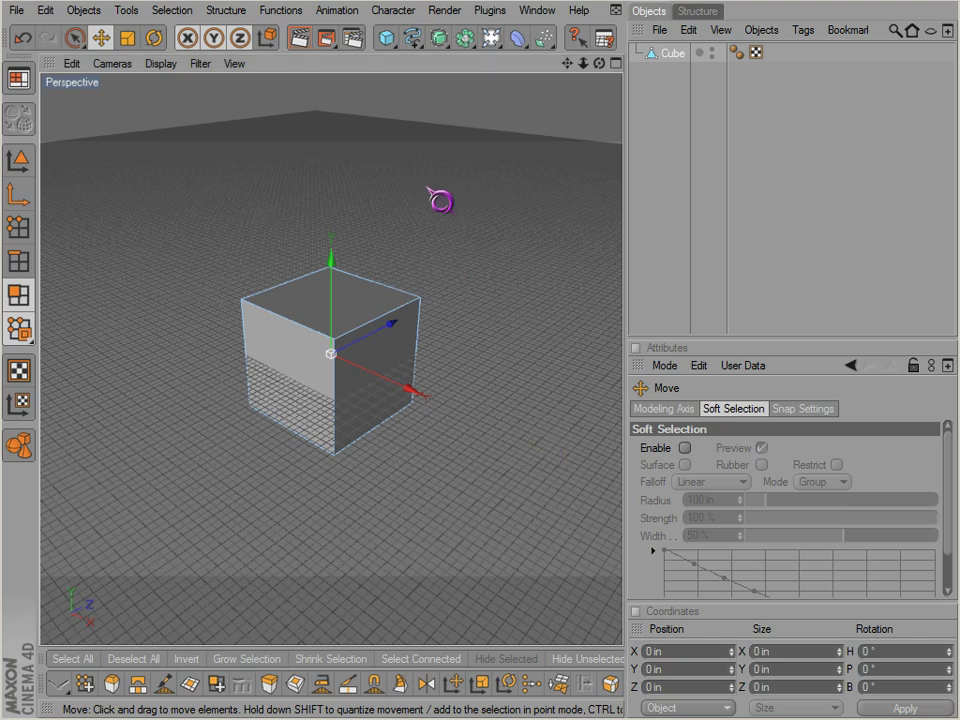
pyautogui.rightClick(395, 220)
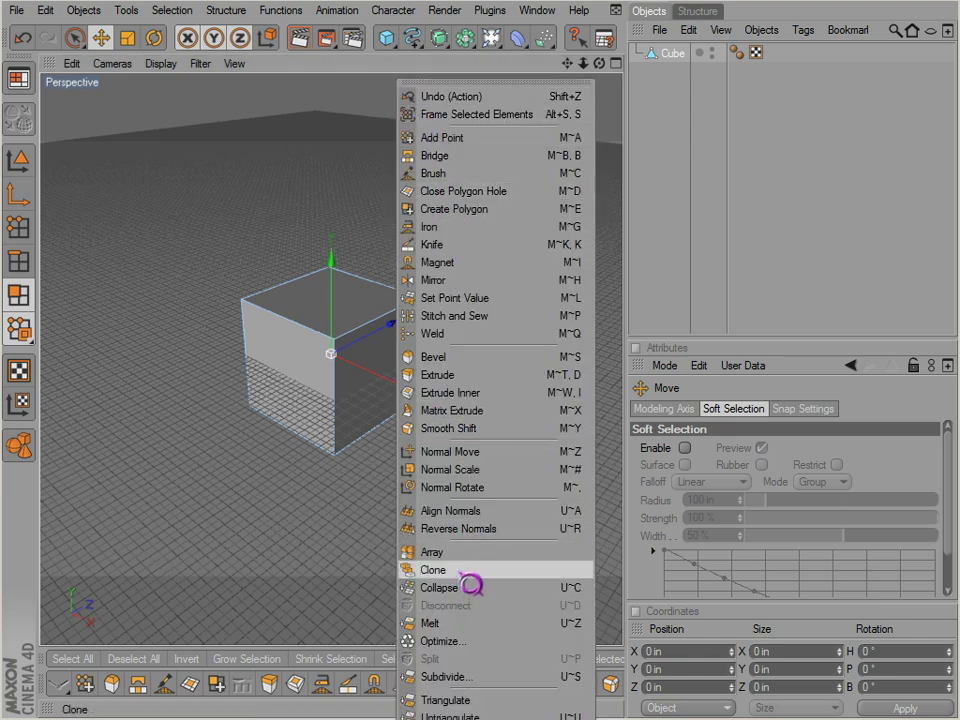
pyautogui.click(175, 270)
pyautogui.keyDown('alt'); pyautogui.moveTo(540, 447); pyautogui.dragTo(532, 440, button='middle'); pyautogui.keyUp('alt')
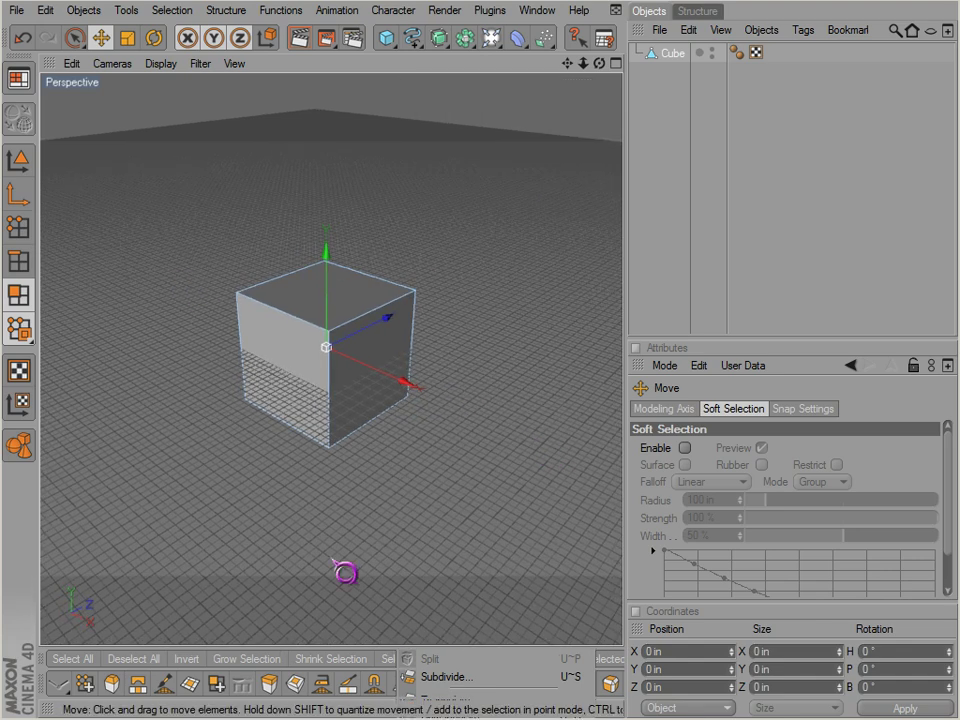
pyautogui.scroll(-2, 405, 640)
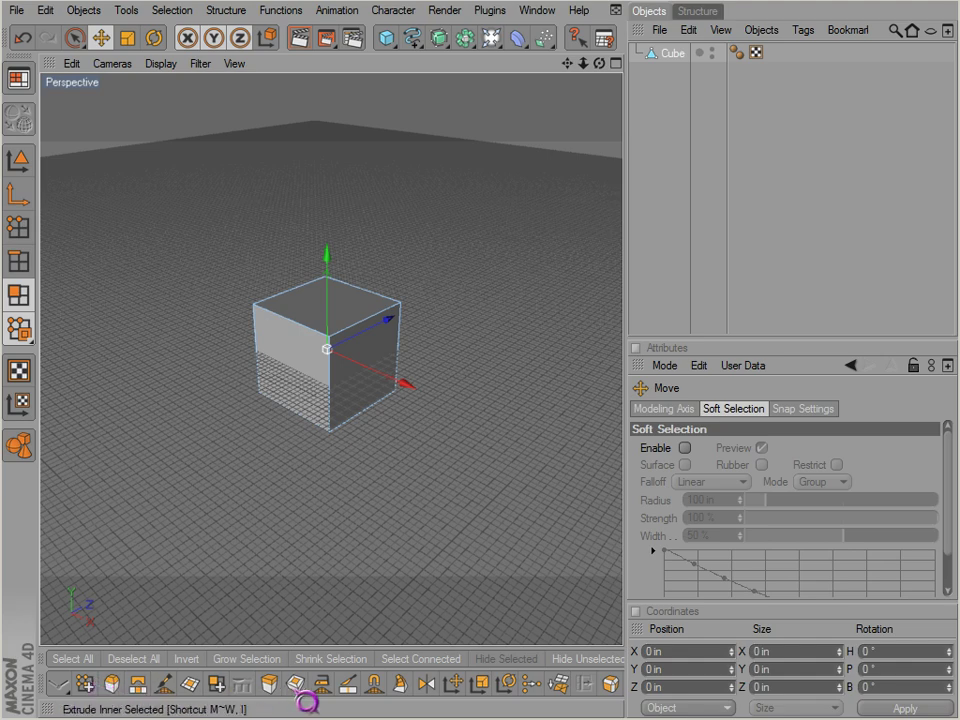
pyautogui.scroll(3, 312, 409)
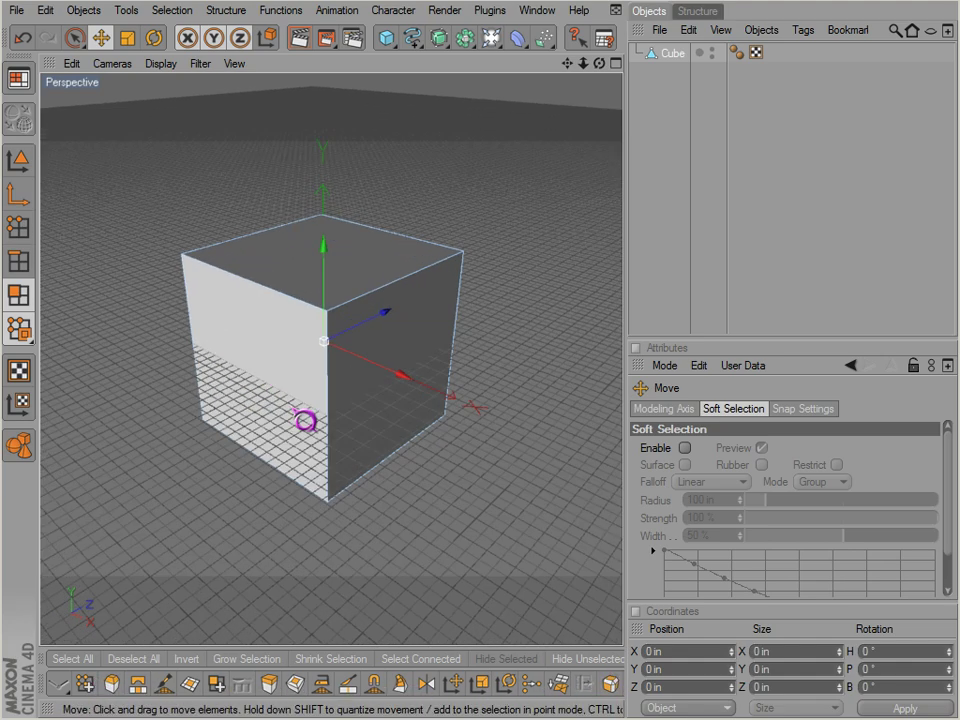
pyautogui.keyDown('alt'); pyautogui.moveTo(300, 425); pyautogui.dragTo(308, 345); pyautogui.keyUp('alt')
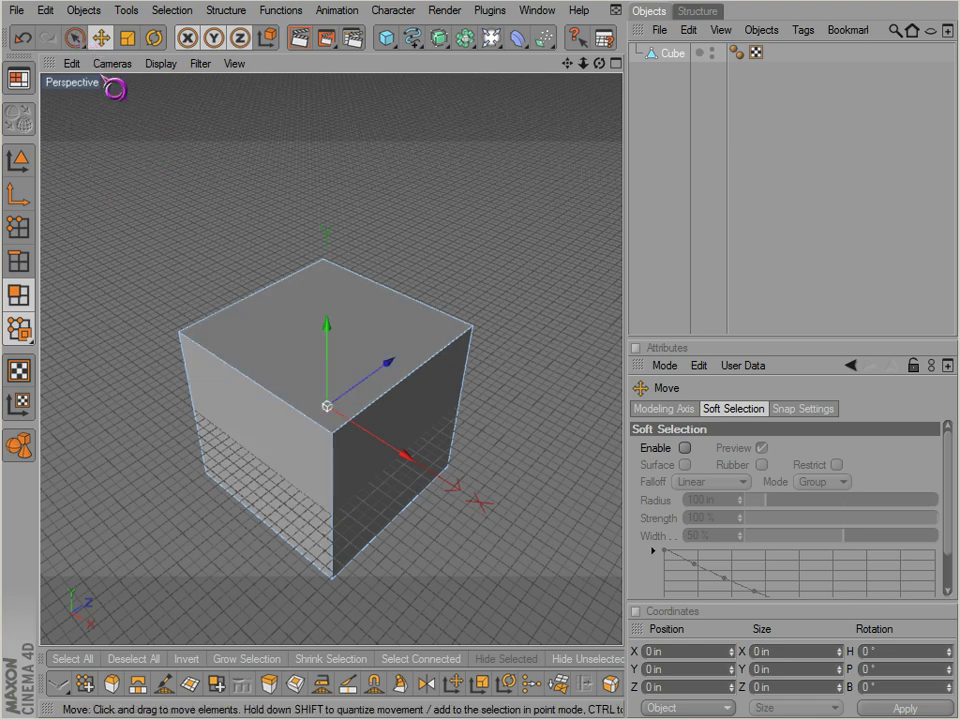
# Step: Select the cube's top face and both visible side faces with Live Selection, and clear the selection
pyautogui.click(74, 38)
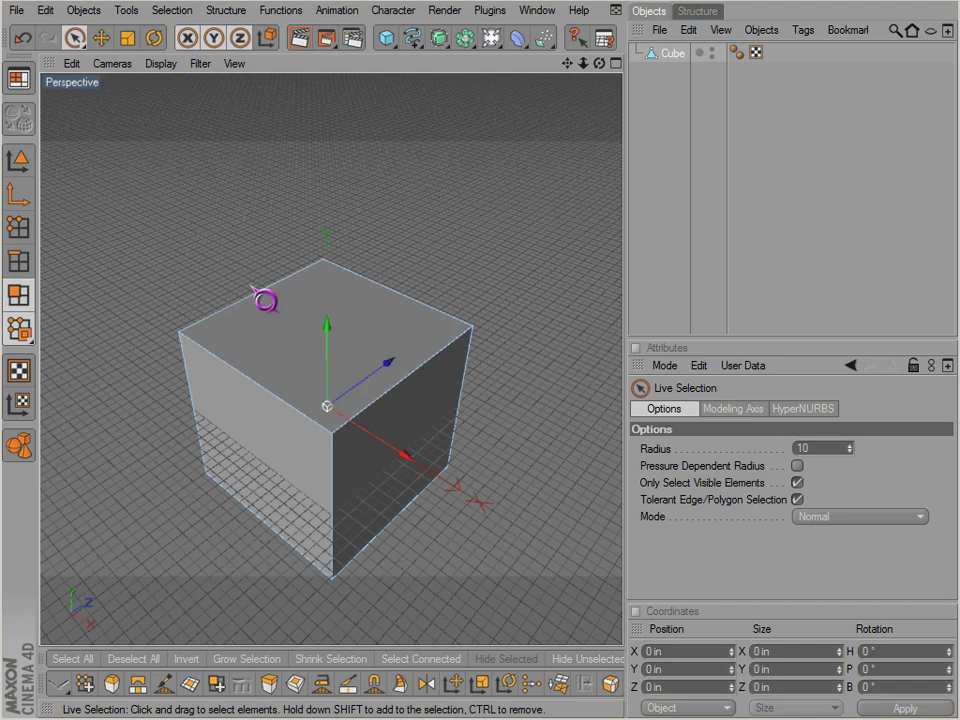
pyautogui.click(328, 345)
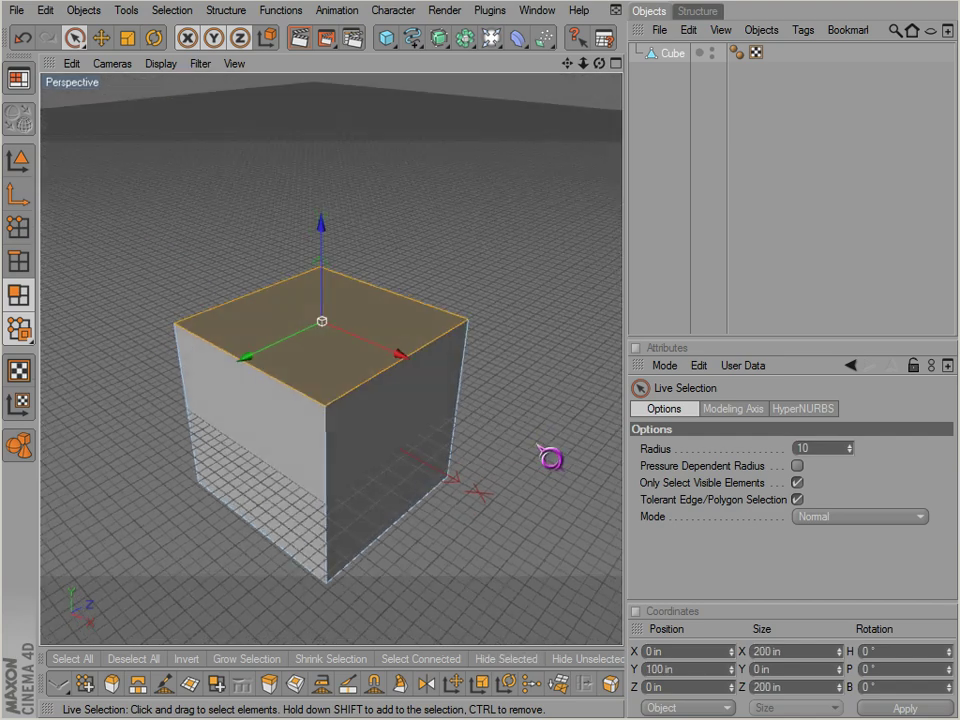
pyautogui.keyDown('shift'); pyautogui.click(392, 427); pyautogui.keyUp('shift')
pyautogui.keyDown('shift'); pyautogui.click(208, 457); pyautogui.keyUp('shift')
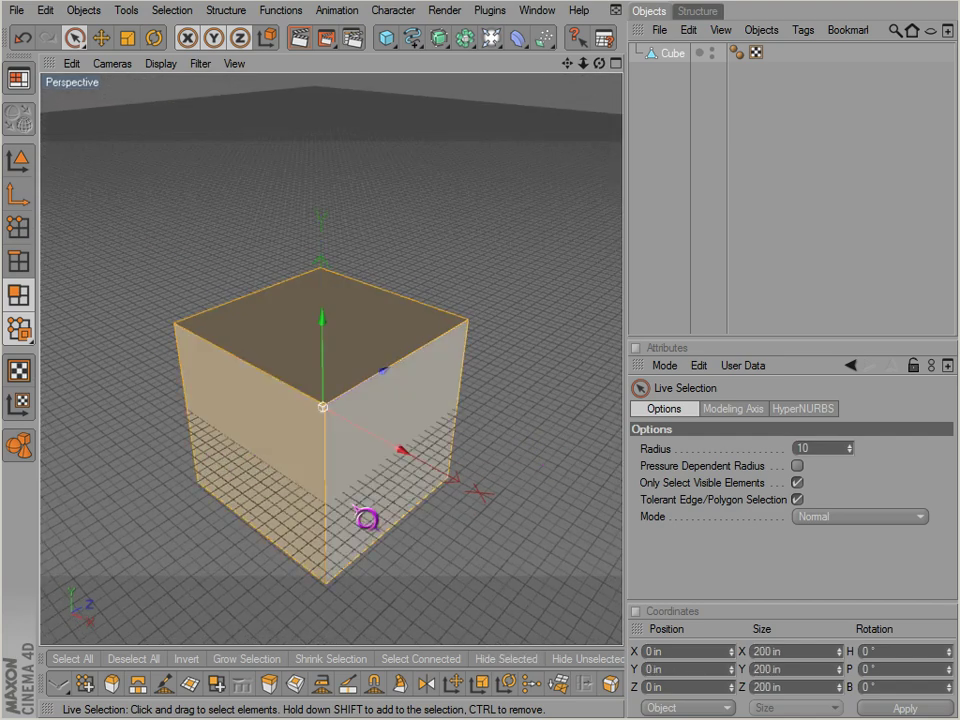
pyautogui.keyDown('alt'); pyautogui.moveTo(454, 413); pyautogui.dragTo(496, 330); pyautogui.keyUp('alt')
pyautogui.click(487, 332)
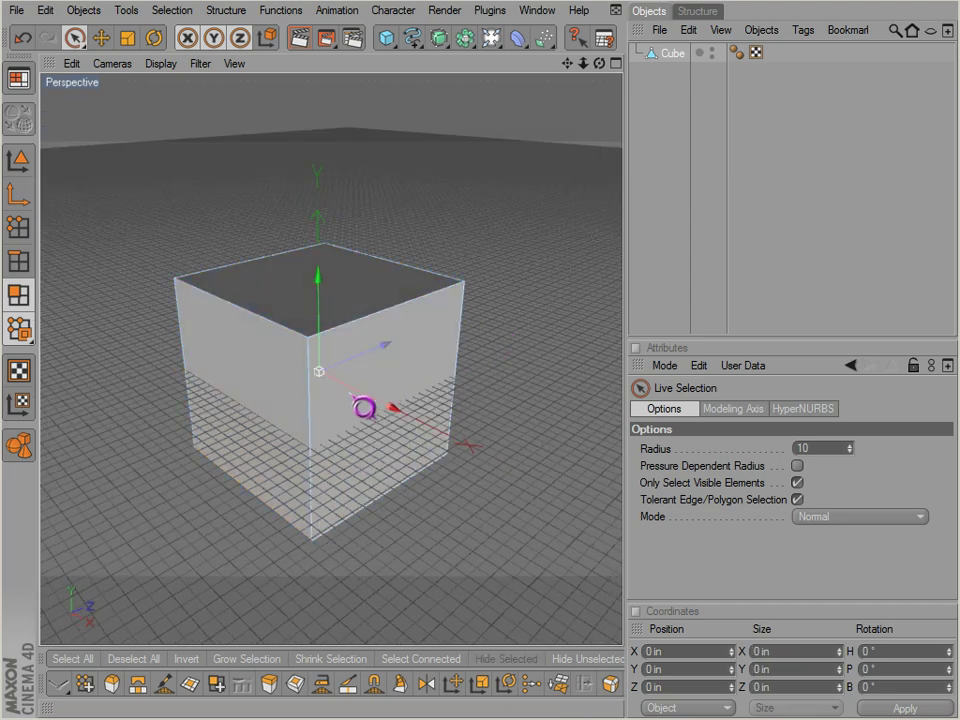
# Step: Select only the cube's top face with Live Selection
pyautogui.keyDown('alt'); pyautogui.moveTo(352, 395); pyautogui.dragTo(366, 410, button='middle'); pyautogui.keyUp('alt')
pyautogui.keyDown('alt'); pyautogui.moveTo(385, 334); pyautogui.dragTo(560, 460); pyautogui.keyUp('alt')
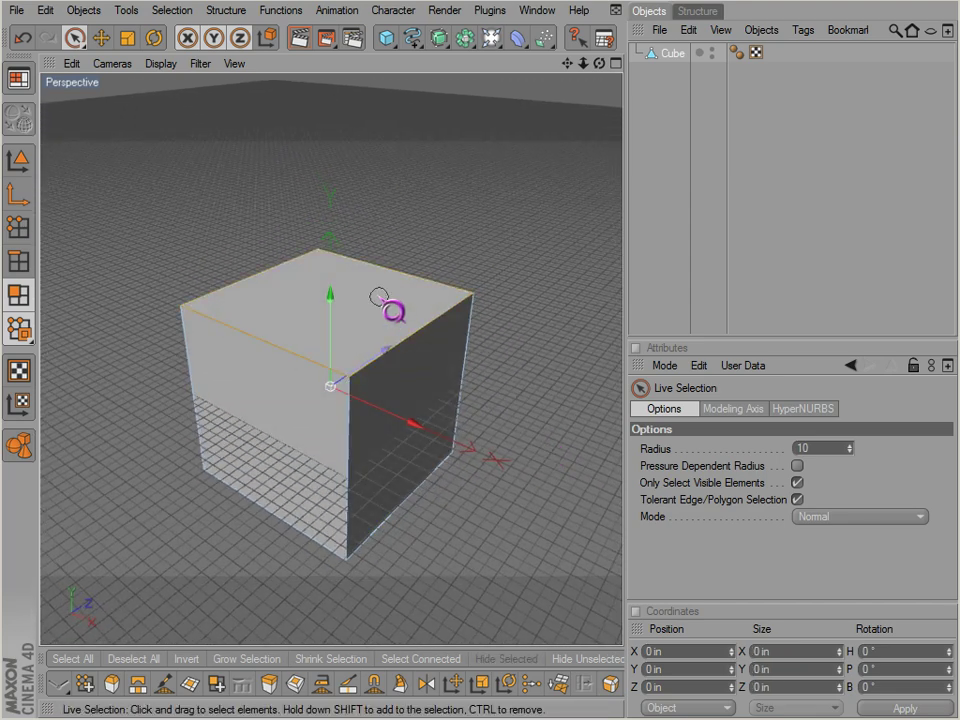
pyautogui.click(378, 297)
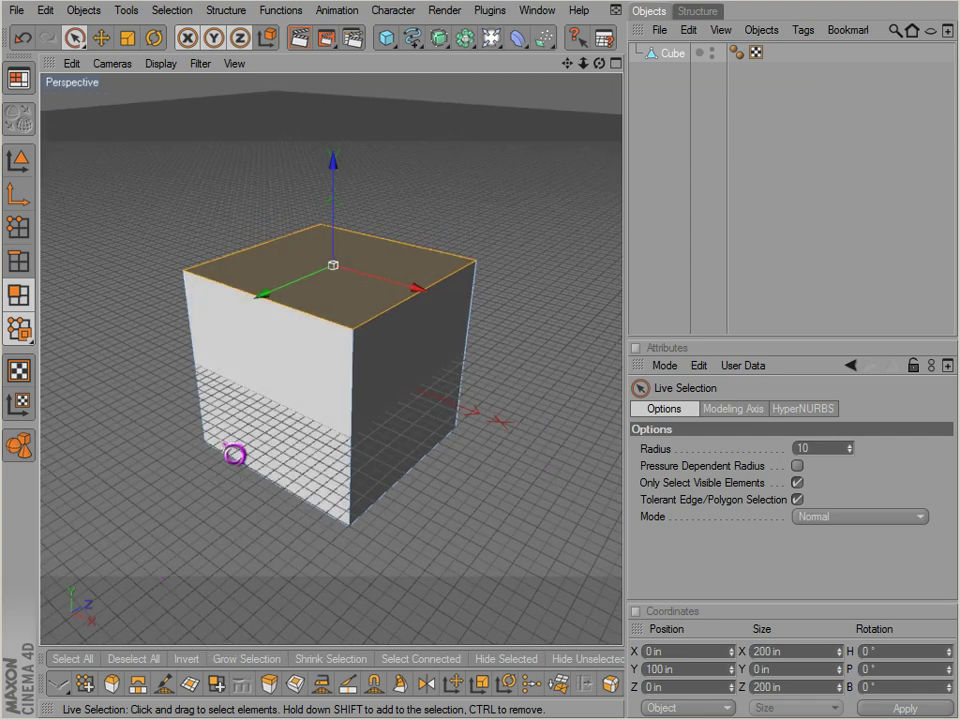
# Step: Bevel the selected top face freehand with an extrusion and inner offset of about 65.9 in
pyautogui.rightClick(372, 96)
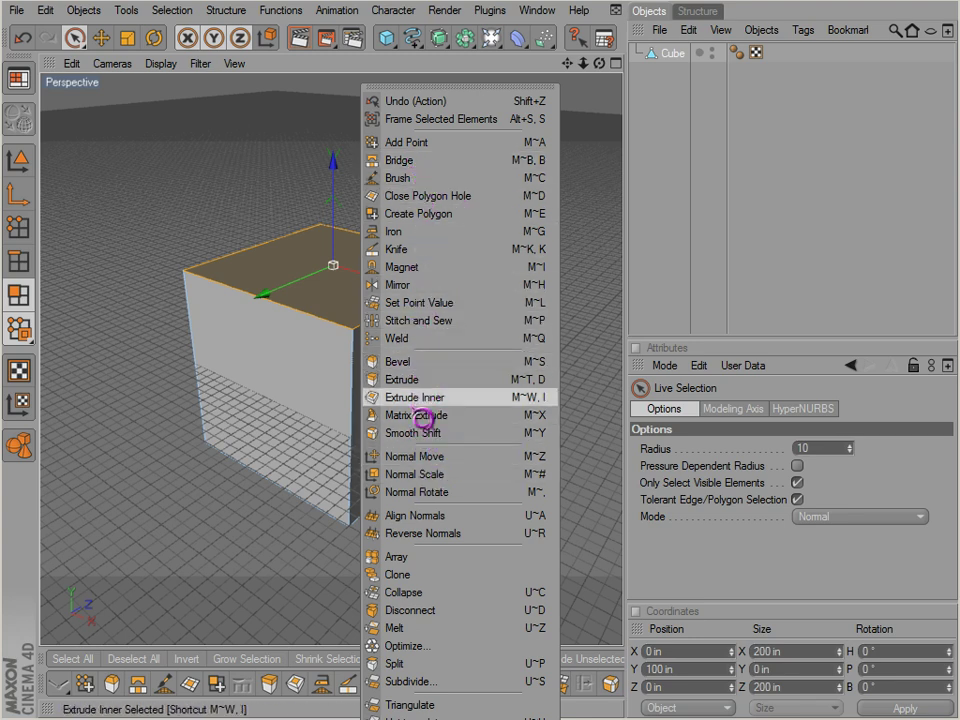
pyautogui.click(419, 363)
pyautogui.rightClick(420, 208)
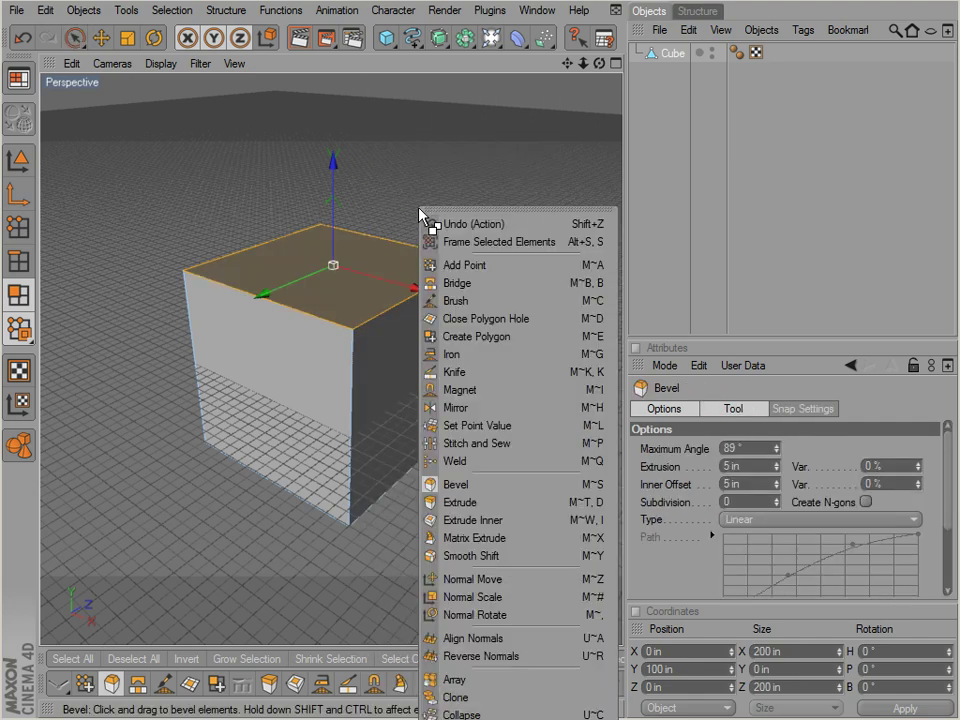
pyautogui.click(487, 484)
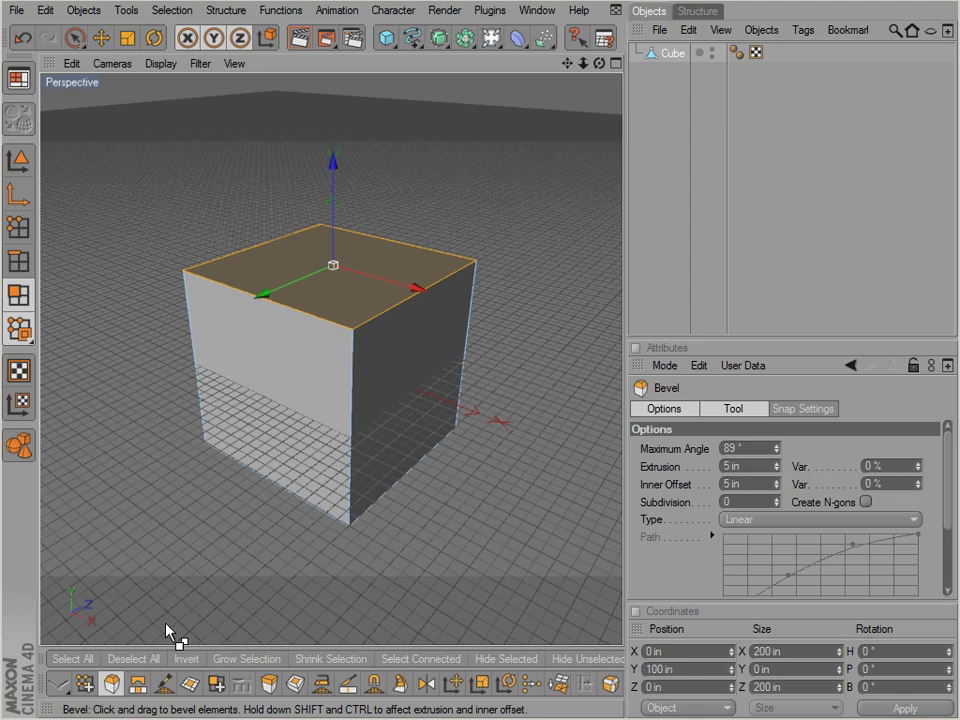
pyautogui.keyDown('alt'); pyautogui.moveTo(559, 396); pyautogui.dragTo(535, 446, button='middle'); pyautogui.keyUp('alt')
pyautogui.moveTo(386, 253); pyautogui.dragTo(542, 454)
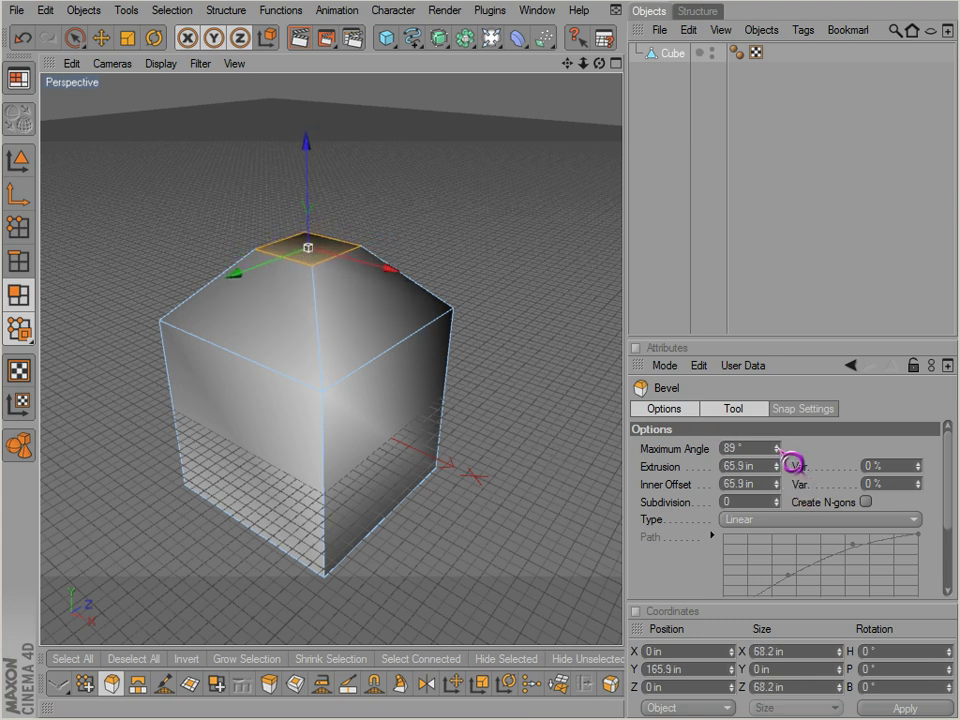
# Step: Try a bevel maximum angle of 28° and set it back to 89°
pyautogui.moveTo(790, 460); pyautogui.dragTo(790, 460)
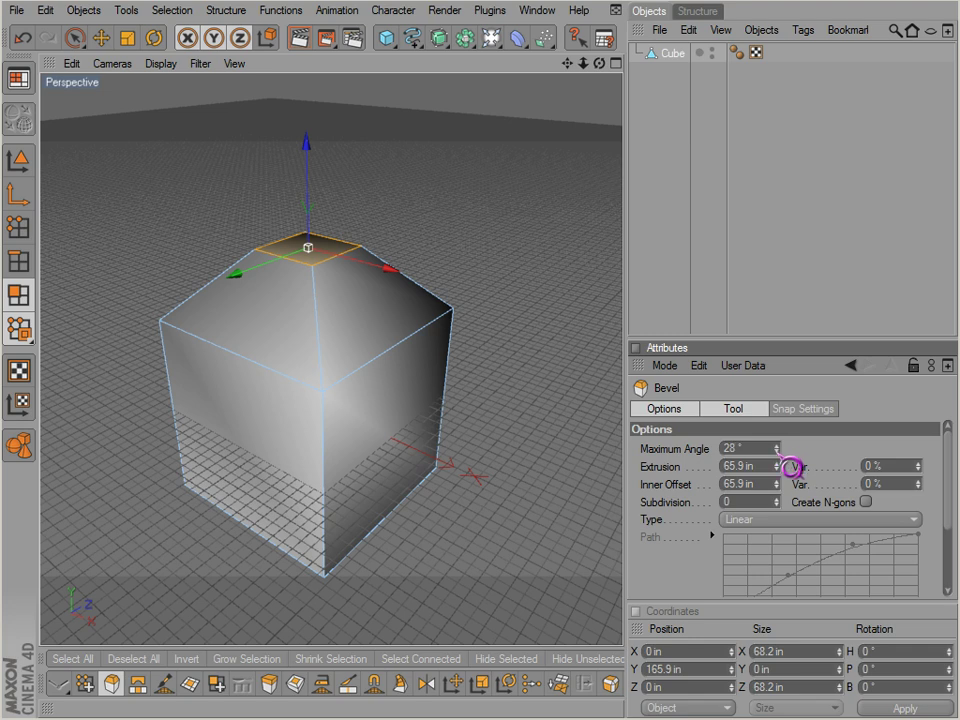
pyautogui.hotkey('ctrl', 'z')
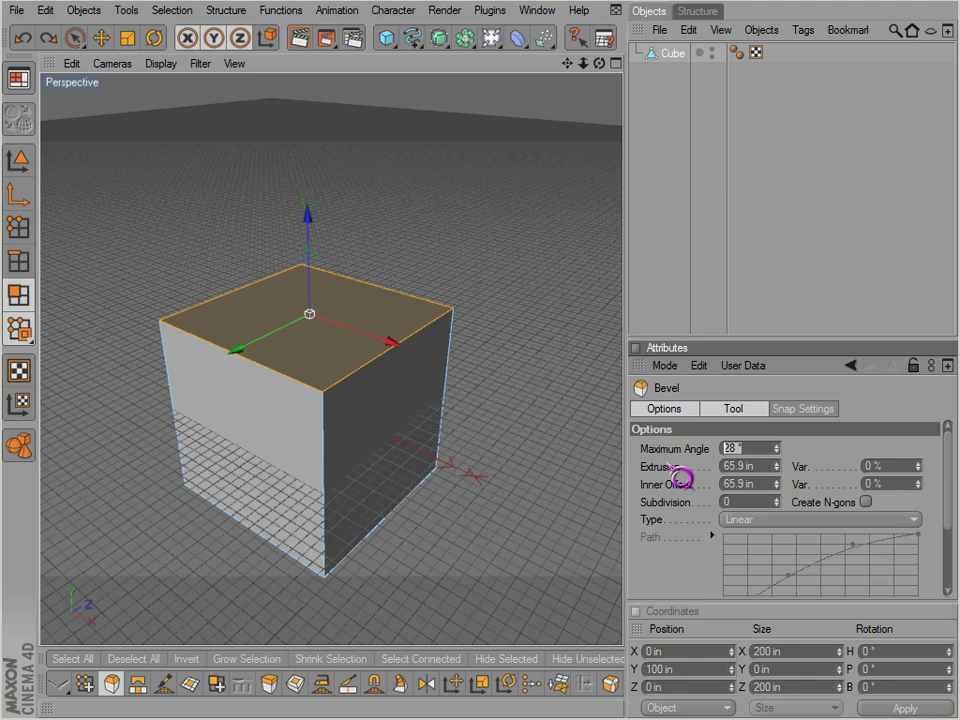
pyautogui.write('89')
pyautogui.press('Return')
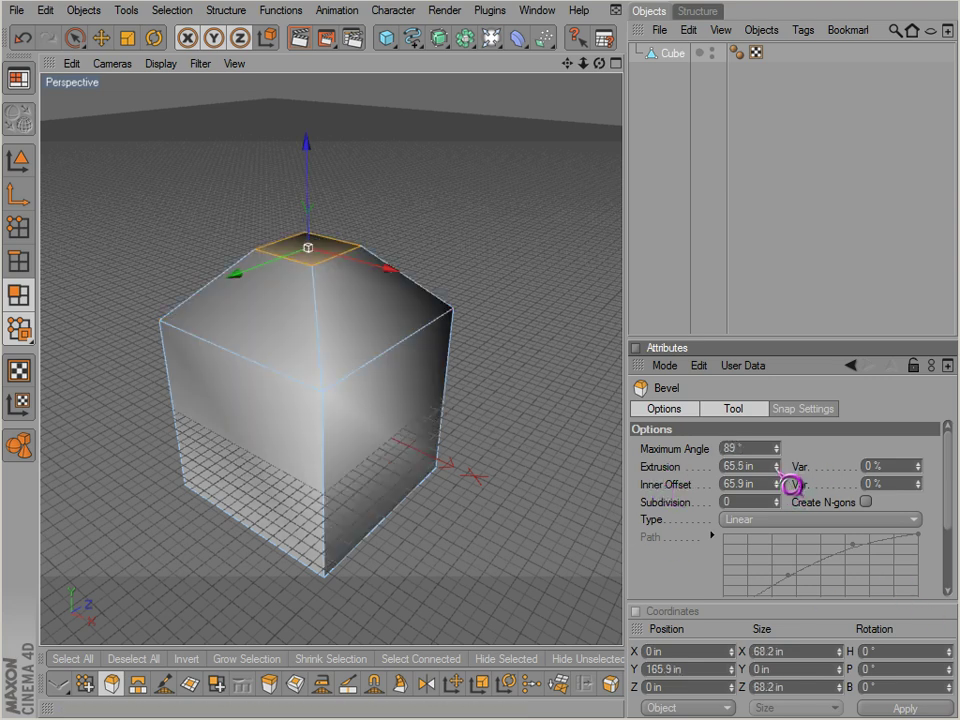
# Step: Set the bevel's extrusion to about 47.9 in and inner offset to about 56.6 in, and enlarge the attributes area
pyautogui.moveTo(790, 485)
pyautogui.mouseDown()
pyautogui.moveTo(793, 506)
pyautogui.moveTo(789, 454)
pyautogui.moveTo(792, 504)
pyautogui.mouseUp()
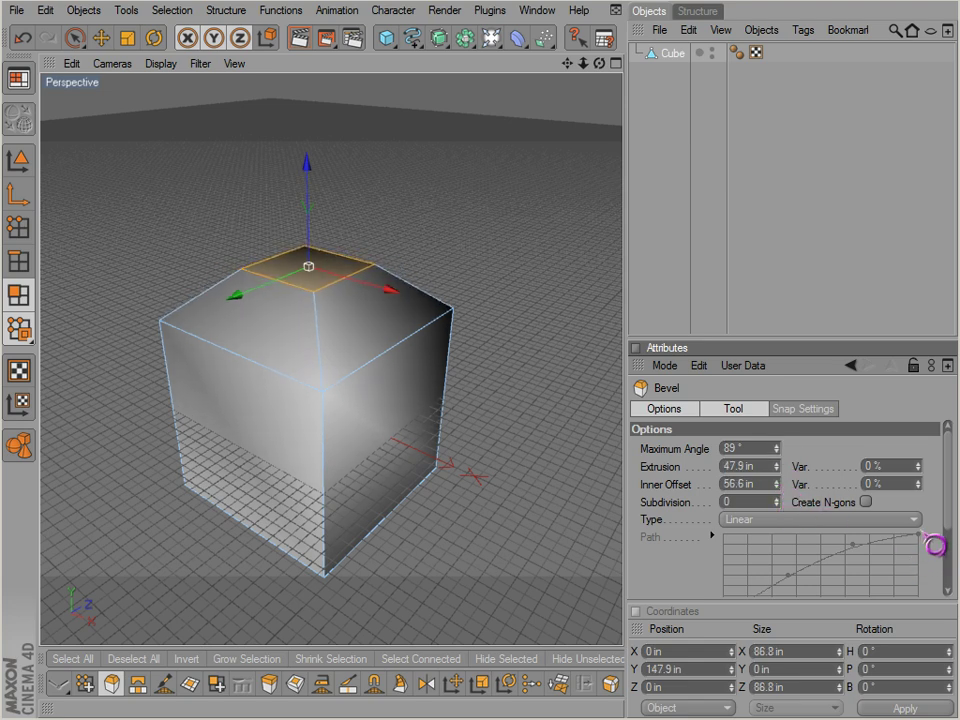
pyautogui.moveTo(890, 340); pyautogui.dragTo(885, 205)
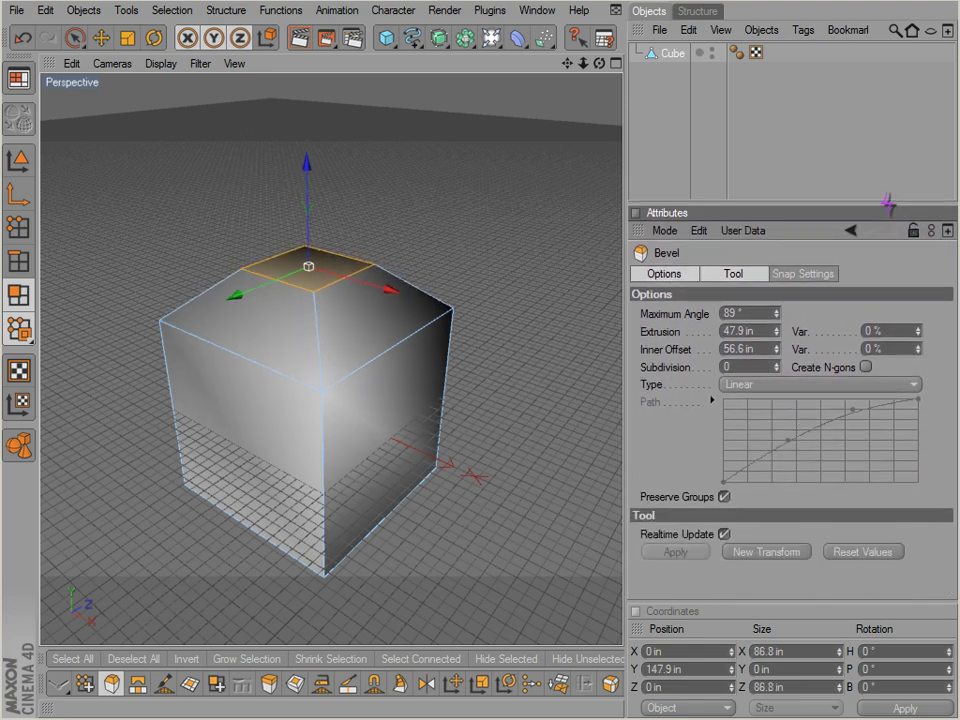
# Step: Repeat the same bevel several times on the selected top face as new transforms
pyautogui.click(766, 551)
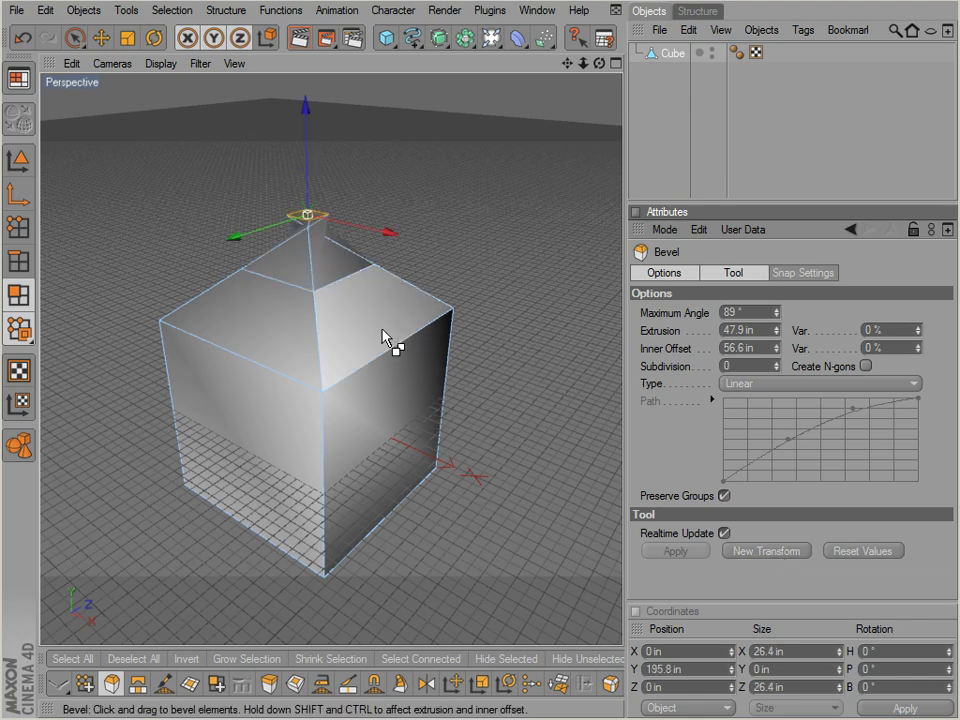
pyautogui.click(722, 648)
pyautogui.click(755, 556)
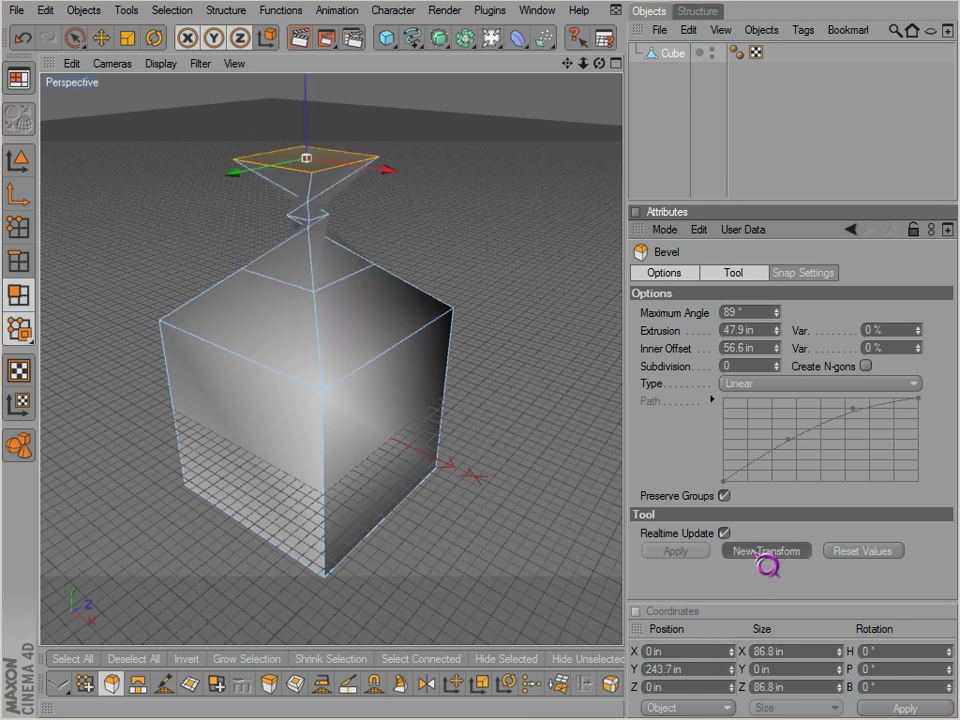
pyautogui.click(755, 556)
# Step: Undo all the bevels on the cube's top face
pyautogui.scroll(-3, 535, 441)
pyautogui.keyDown('alt'); pyautogui.moveTo(369, 360); pyautogui.dragTo(537, 441); pyautogui.keyUp('alt')
pyautogui.hotkey('ctrl', 'z')
pyautogui.hotkey('ctrl', 'z')
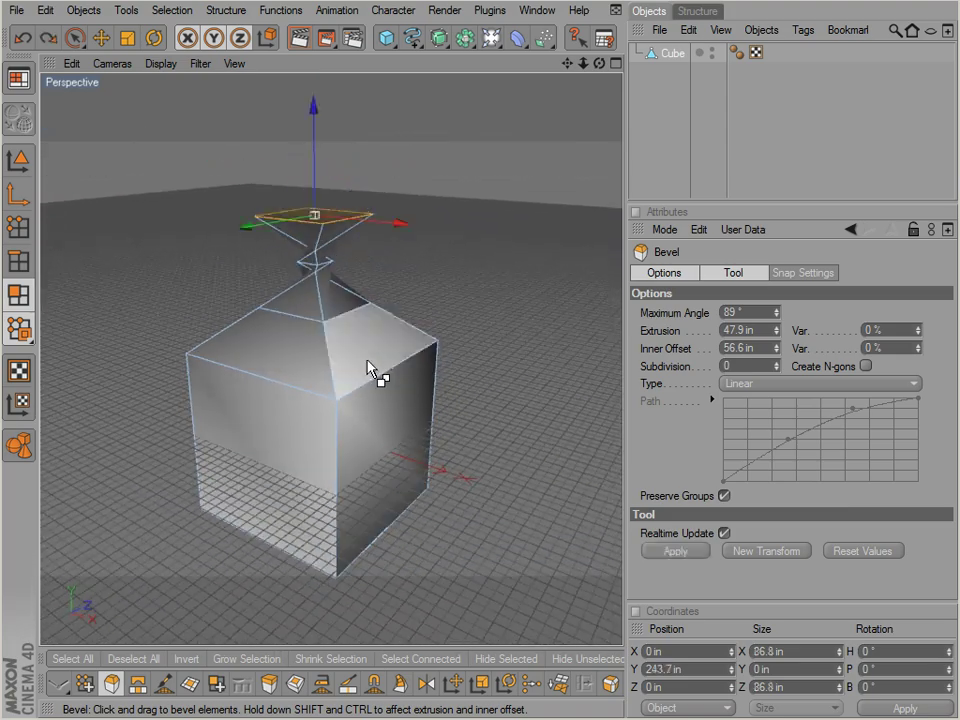
pyautogui.hotkey('ctrl', 'z')
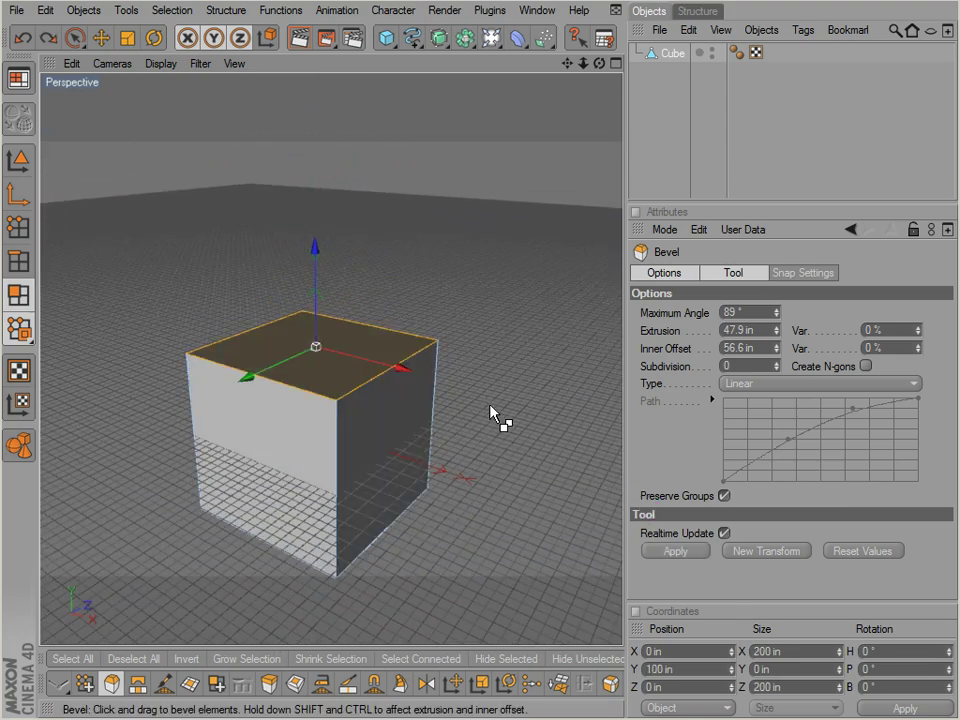
# Step: Bevel the top face with about 7.8 in extrusion and 9.2 in inner offset, and repeat it seven times as new transforms
pyautogui.moveTo(478, 405); pyautogui.dragTo(544, 454)
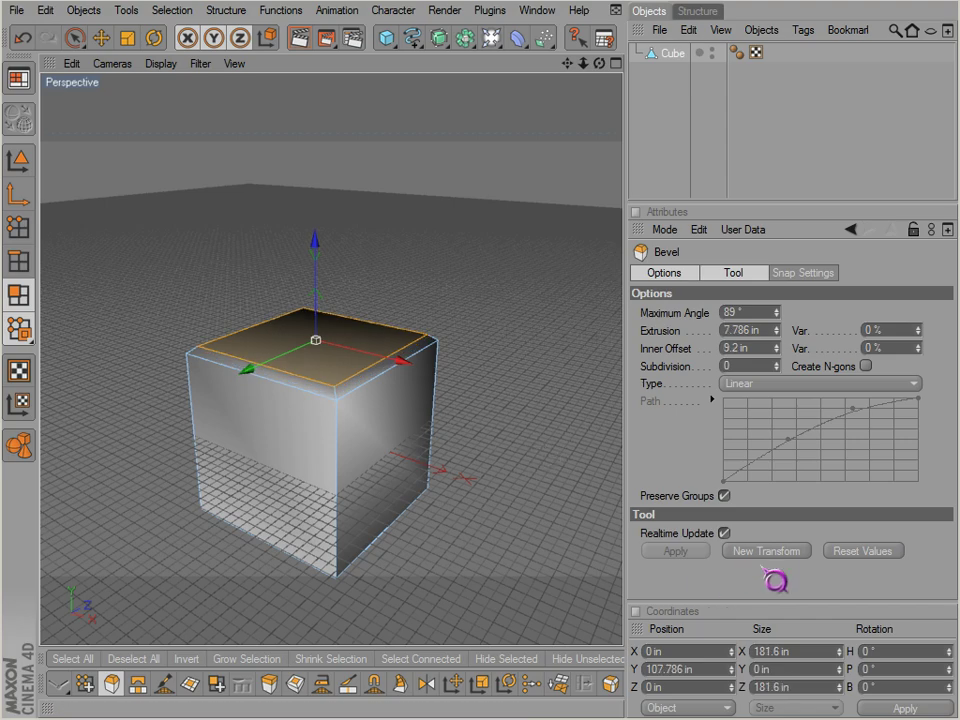
pyautogui.click(770, 552)
pyautogui.click(770, 552)
pyautogui.click(770, 552)
pyautogui.click(770, 552)
pyautogui.click(770, 552)
pyautogui.click(770, 552)
pyautogui.click(770, 552)
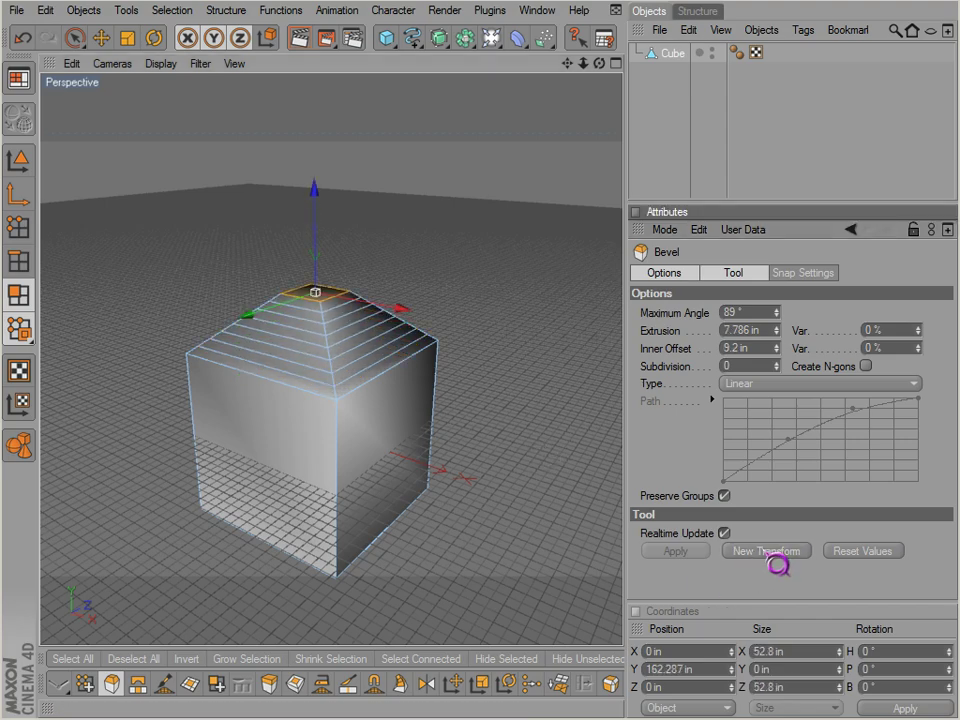
# Step: Repeat the top-face bevel once more as a new transform, and undo all the bevels on the cube's top face
pyautogui.click(770, 552)
pyautogui.keyDown('alt'); pyautogui.moveTo(538, 442); pyautogui.dragTo(590, 448); pyautogui.keyUp('alt')
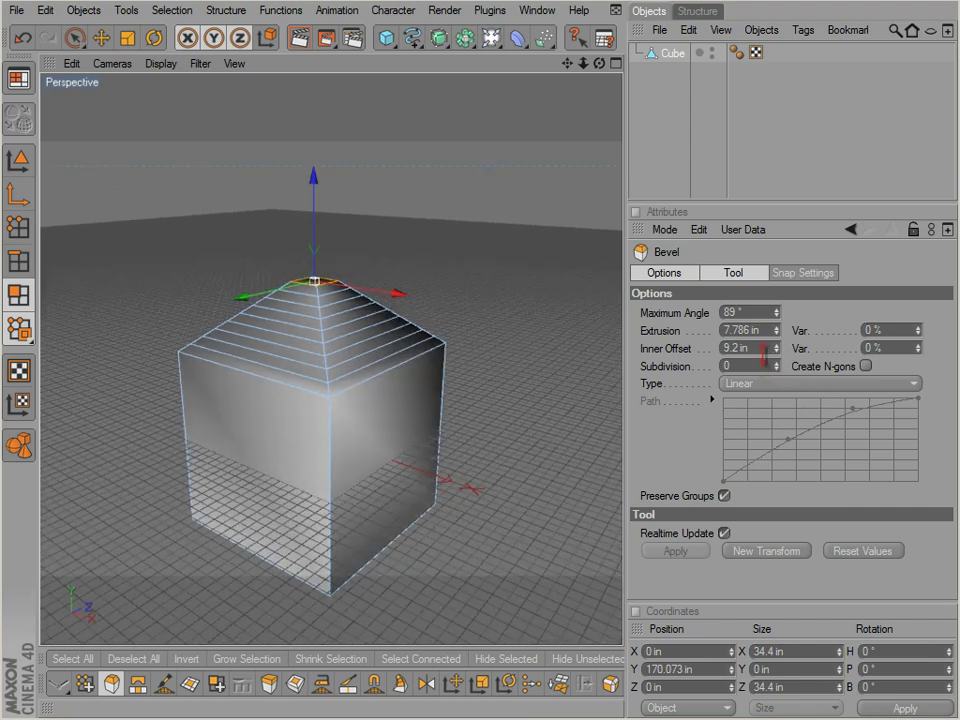
pyautogui.hotkey('ctrl', 'z')
pyautogui.hotkey('ctrl', 'z')
pyautogui.hotkey('ctrl', 'z')
pyautogui.hotkey('ctrl', 'z')
pyautogui.hotkey('ctrl', 'z')
pyautogui.hotkey('ctrl', 'z')
pyautogui.hotkey('ctrl', 'z')
pyautogui.hotkey('ctrl', 'z')
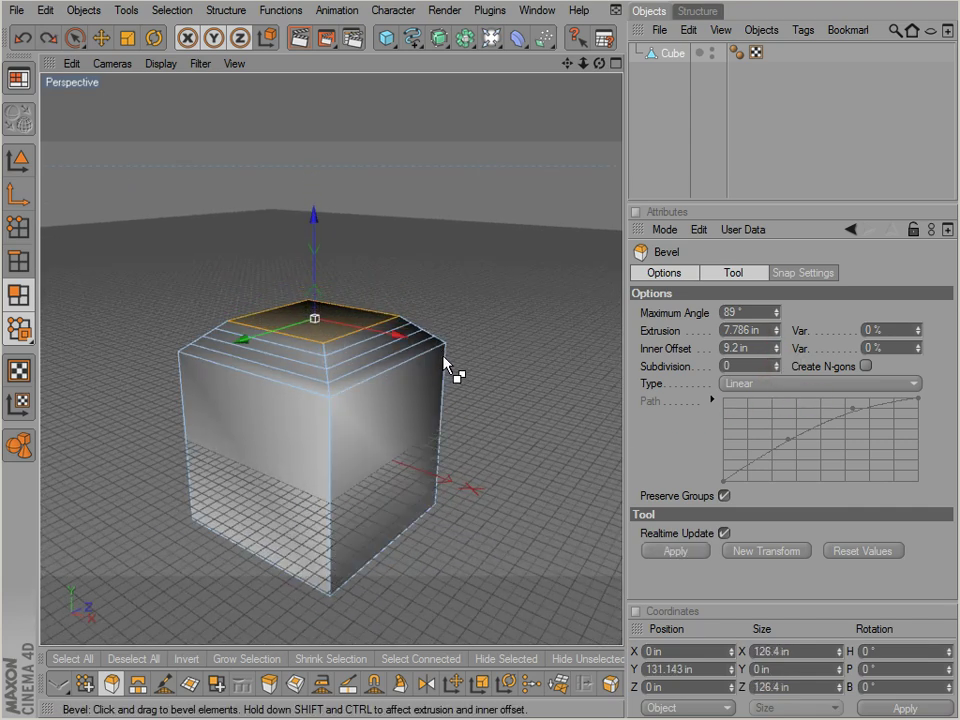
pyautogui.hotkey('ctrl', 'z')
pyautogui.hotkey('ctrl', 'z')
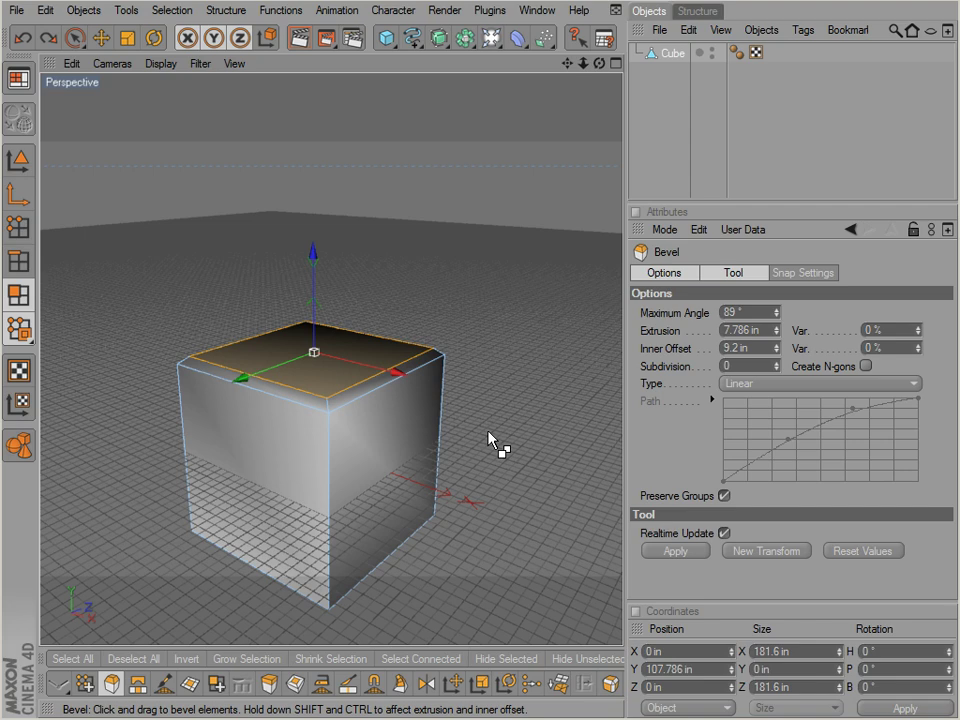
pyautogui.keyDown('alt'); pyautogui.moveTo(448, 476); pyautogui.dragTo(448, 443, button='middle'); pyautogui.keyUp('alt')
# Step: Select all of the cube's polygons and bevel them with about 21.9 in extrusion and 25.9 in inner offset
pyautogui.press('space')
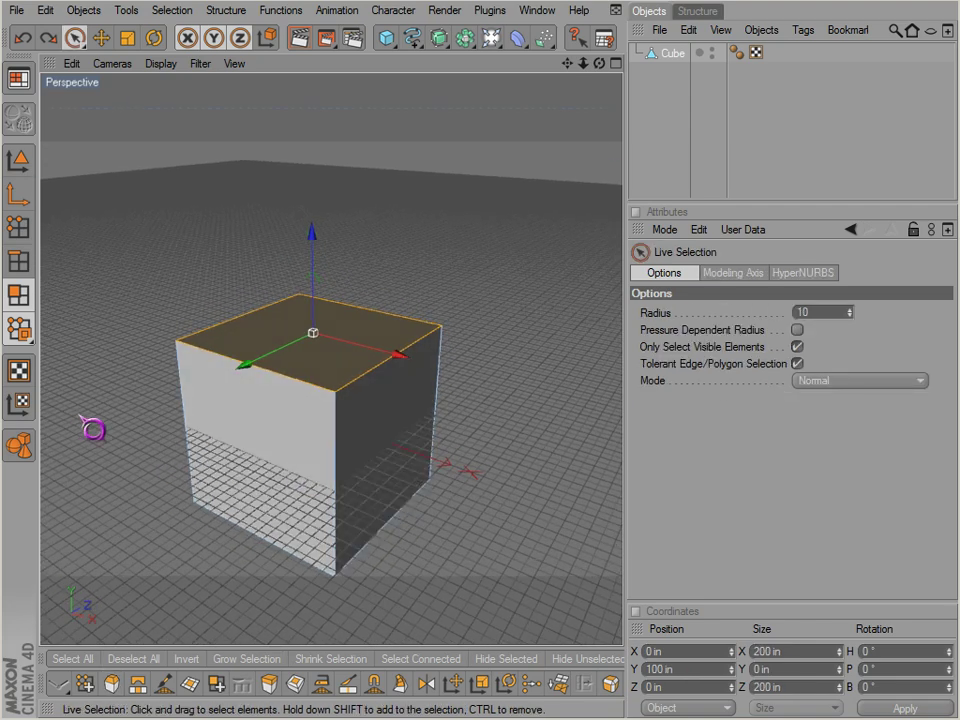
pyautogui.hotkey('ctrl', 'a')
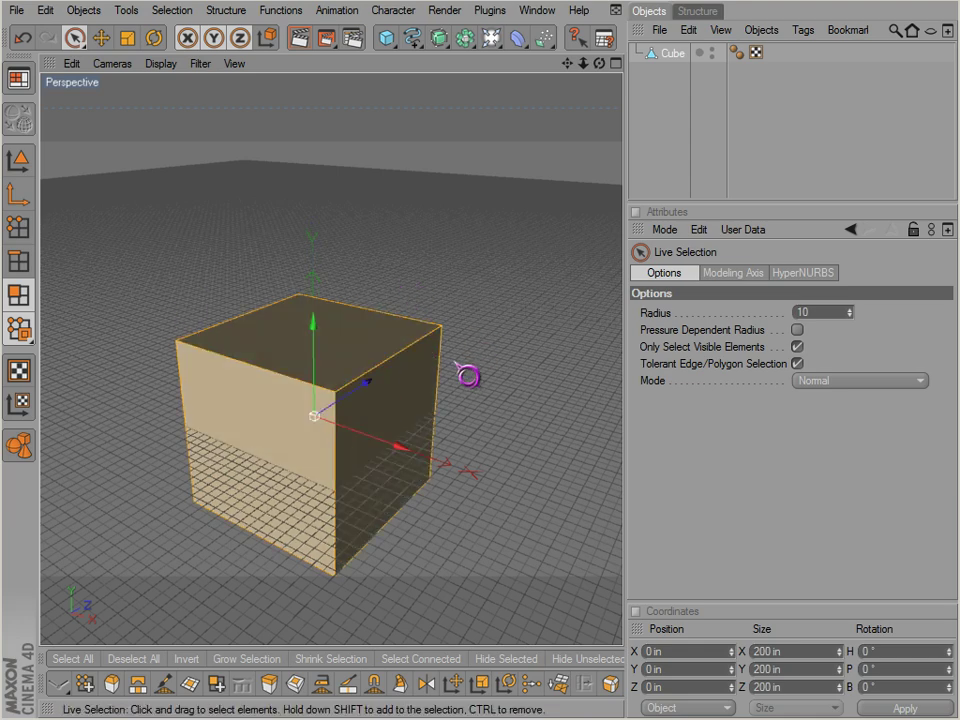
pyautogui.rightClick(426, 299)
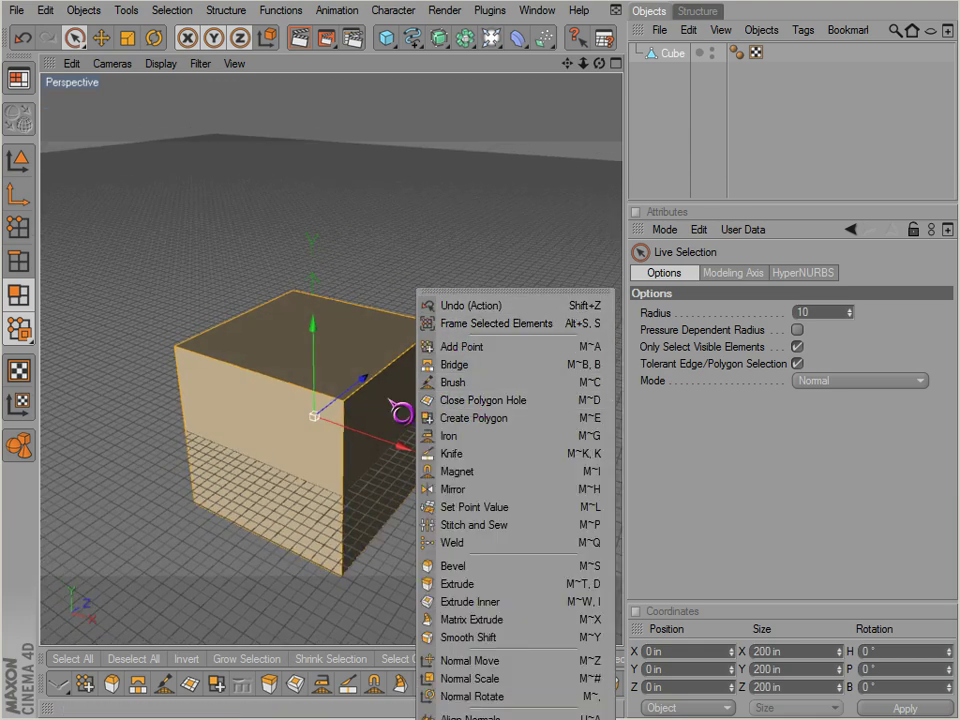
pyautogui.click(138, 684)
pyautogui.moveTo(429, 407); pyautogui.dragTo(400, 247)
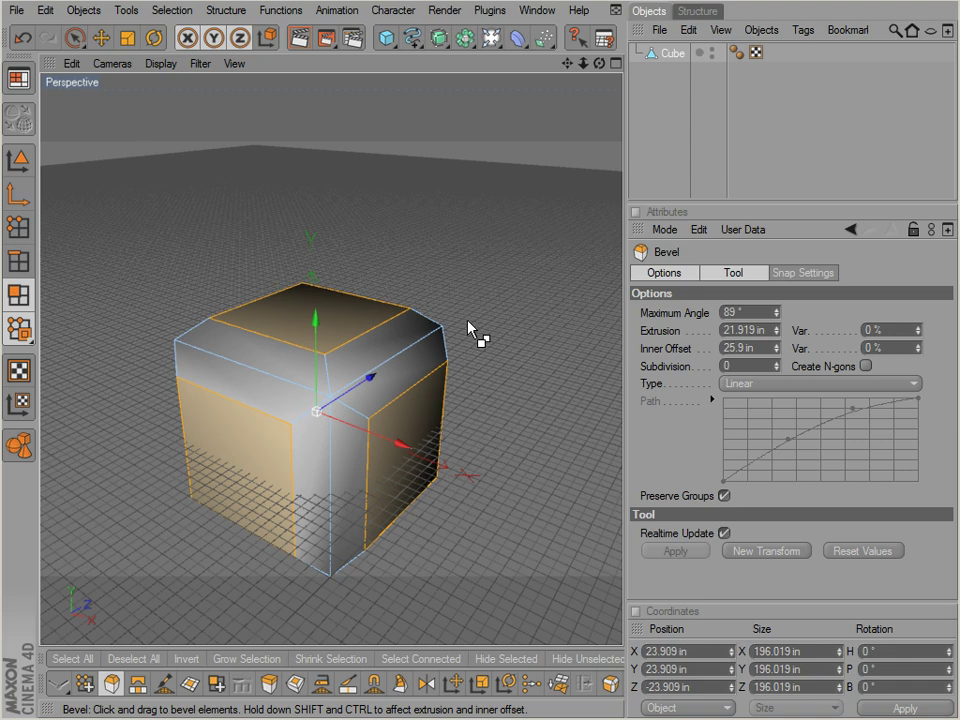
# Step: Raise the bevel's extrusion to about 44.9 in and toggle Preserve Groups to compare the shapes
pyautogui.keyDown('alt'); pyautogui.moveTo(538, 443); pyautogui.dragTo(538, 443); pyautogui.keyUp('alt')
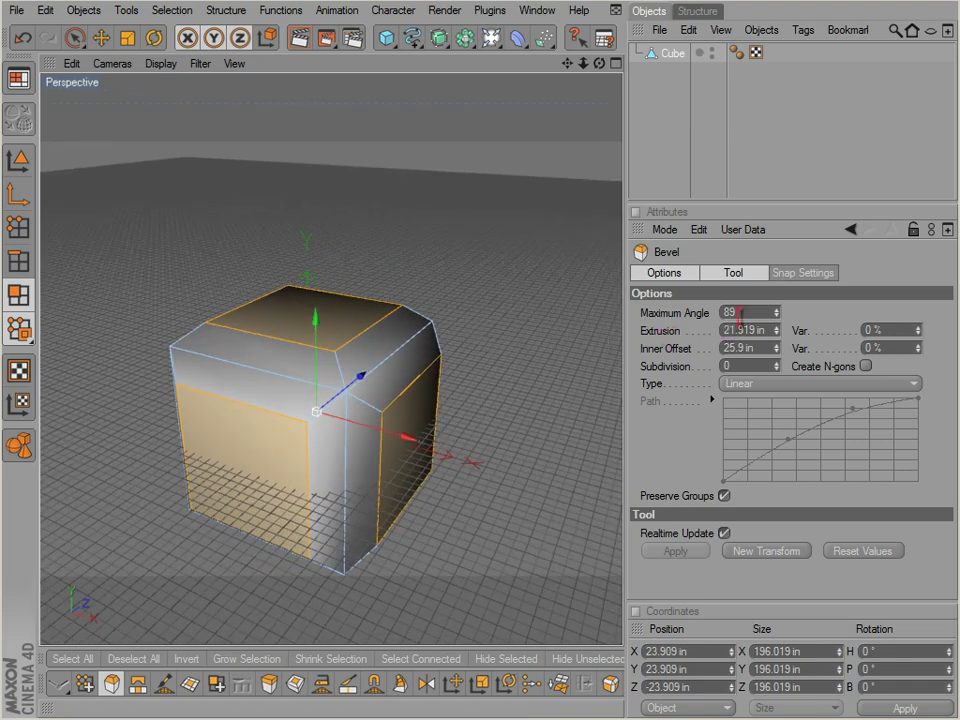
pyautogui.moveTo(785, 336); pyautogui.dragTo(785, 336)
pyautogui.keyDown('alt'); pyautogui.moveTo(538, 443); pyautogui.dragTo(538, 442); pyautogui.keyUp('alt')
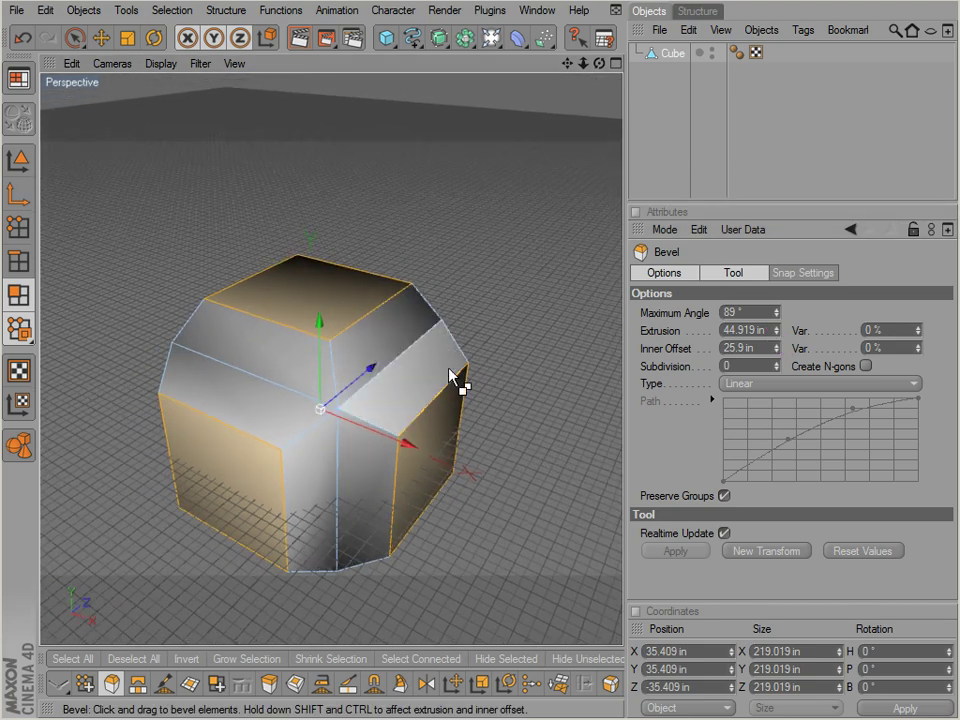
pyautogui.click(724, 496)
pyautogui.keyDown('alt'); pyautogui.moveTo(438, 393); pyautogui.dragTo(437, 387); pyautogui.keyUp('alt')
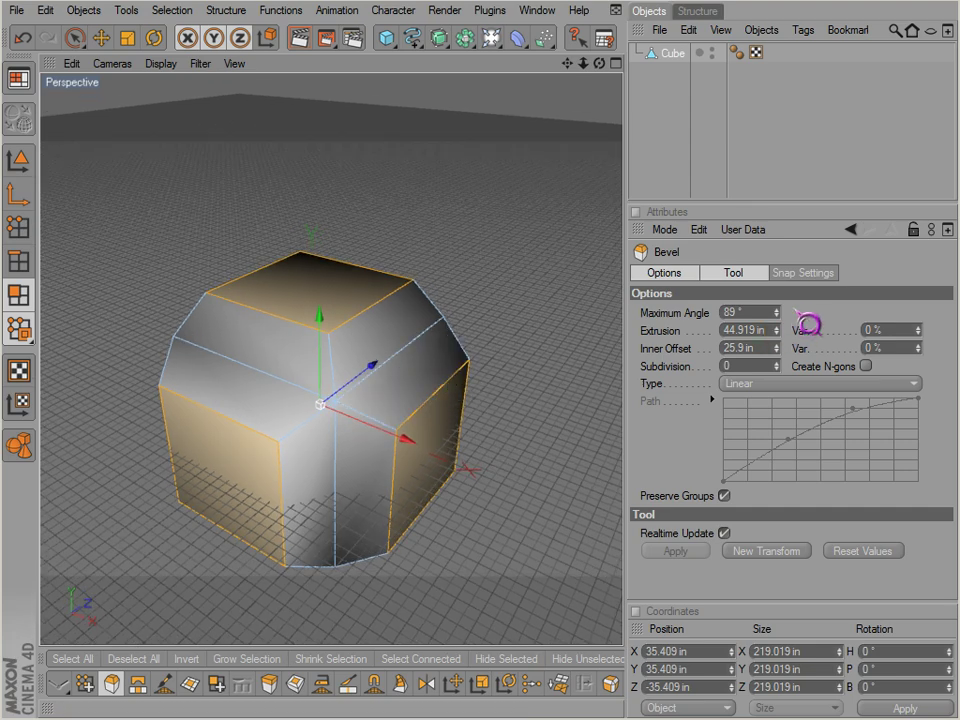
# Step: Undo the bevel, set Maximum Angle to 95° and bevel all faces with about 72.4 in extrusion and 41.7 in inner offset
pyautogui.hotkey('ctrl', 'z')
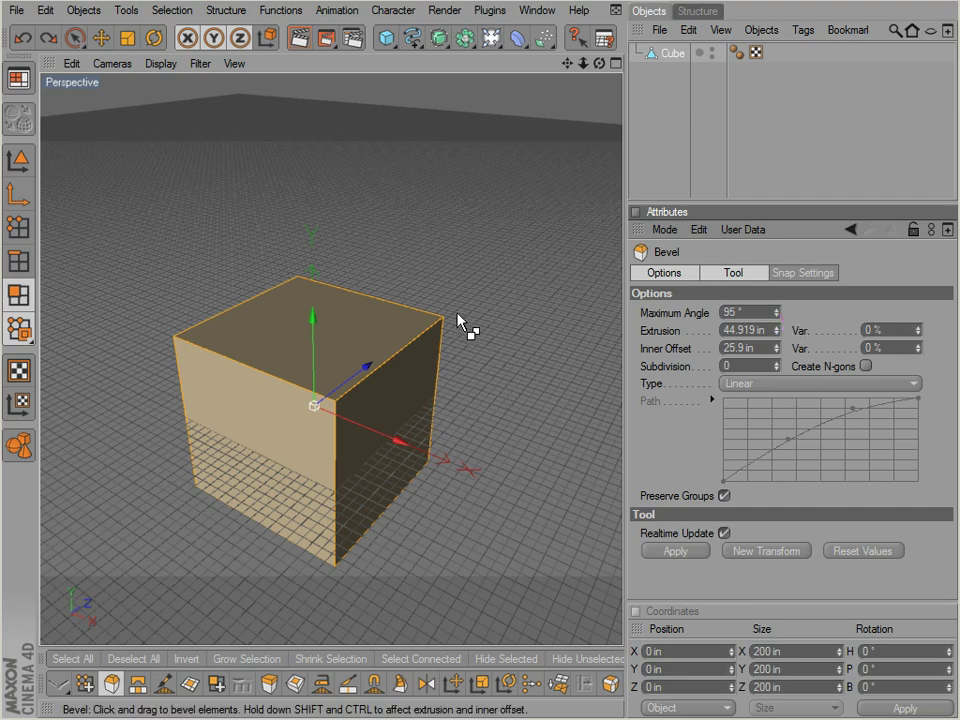
pyautogui.moveTo(546, 452); pyautogui.dragTo(540, 442)
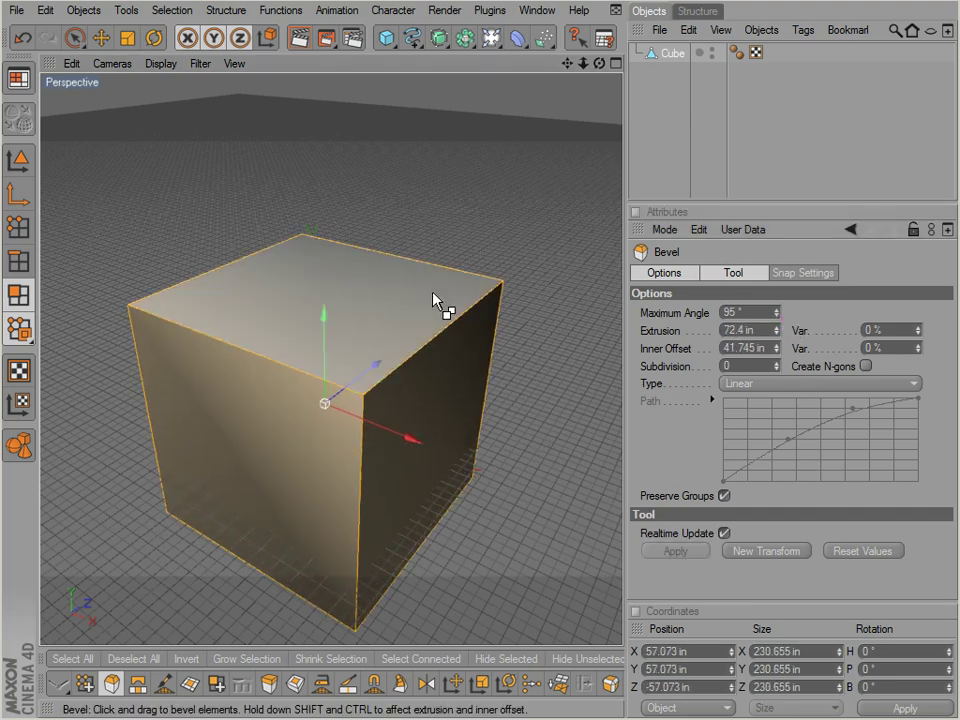
pyautogui.scroll(-2, 431, 291)
pyautogui.keyDown('alt'); pyautogui.moveTo(418, 364); pyautogui.dragTo(537, 442, button='middle'); pyautogui.keyUp('alt')
pyautogui.keyDown('alt'); pyautogui.moveTo(537, 441); pyautogui.dragTo(537, 441); pyautogui.keyUp('alt')
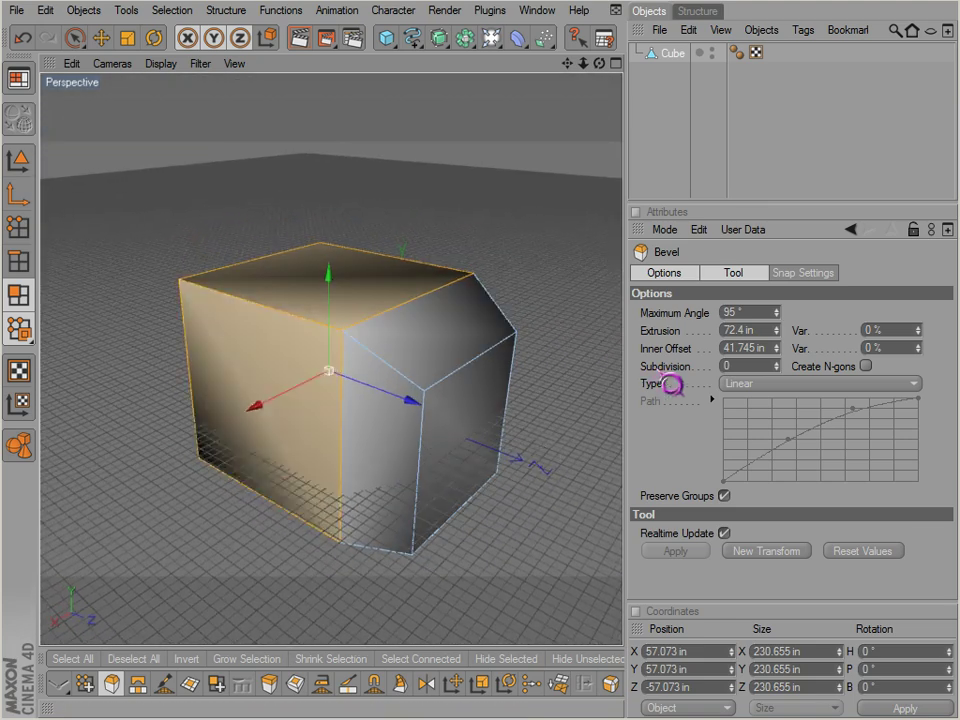
# Step: Turn off Preserve Groups for the bevel, examine the shape from several sides, and undo the bevel
pyautogui.click(724, 495)
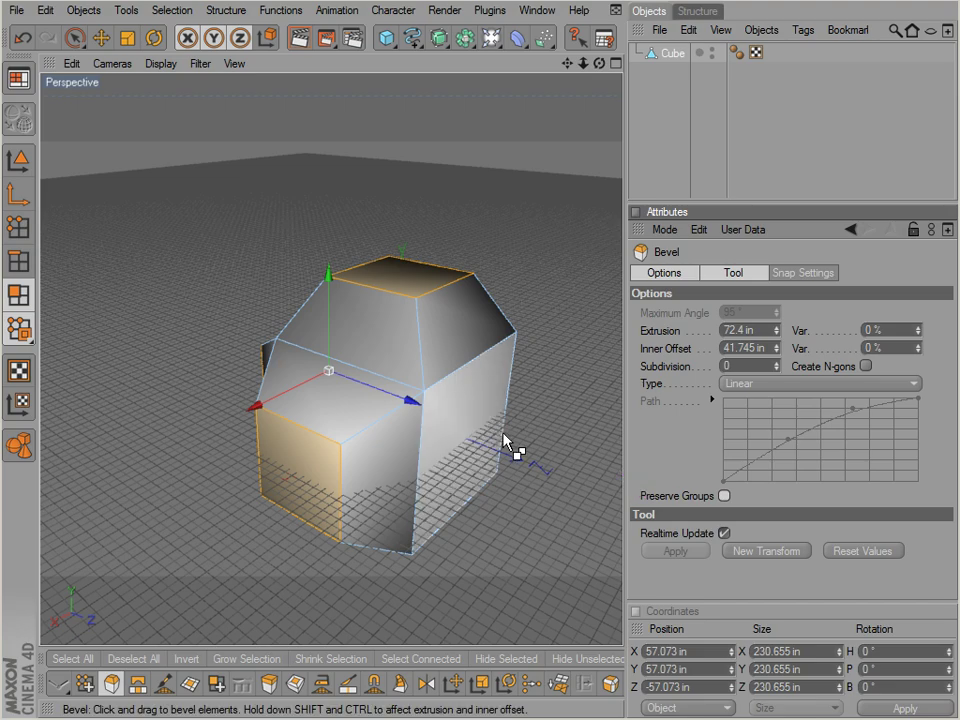
pyautogui.keyDown('alt'); pyautogui.moveTo(505, 438); pyautogui.dragTo(525, 450); pyautogui.keyUp('alt')
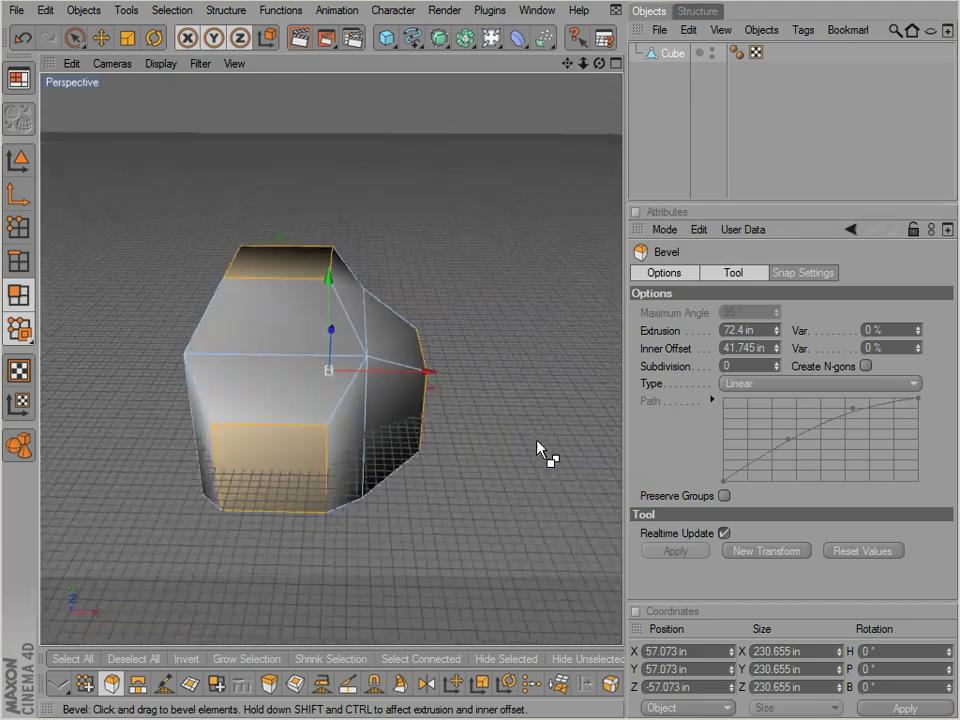
pyautogui.keyDown('alt'); pyautogui.moveTo(537, 448); pyautogui.dragTo(537, 448); pyautogui.keyUp('alt')
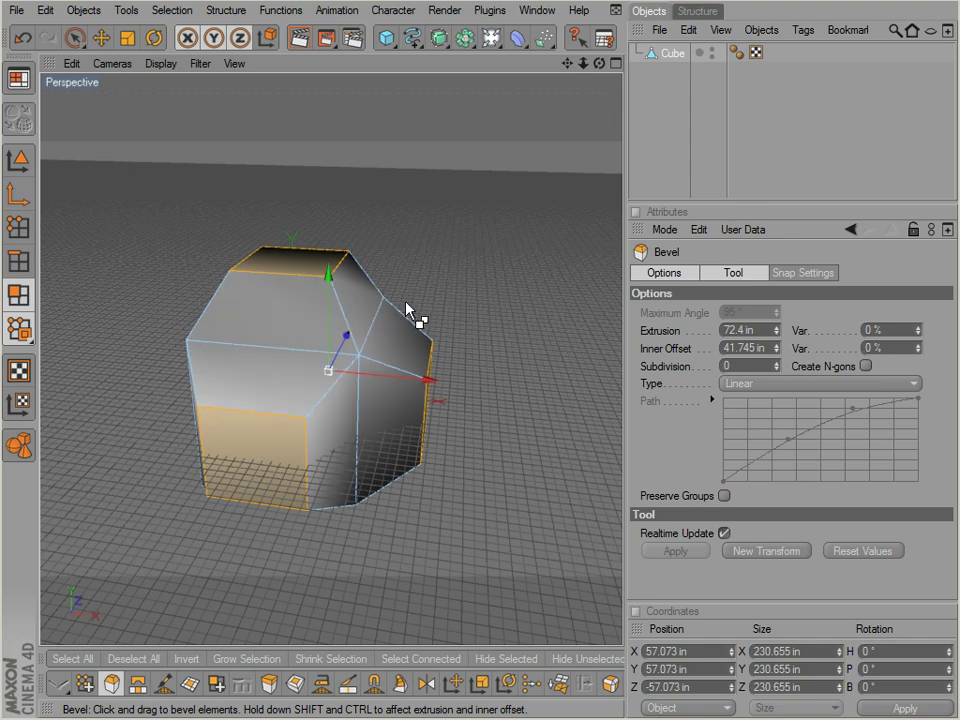
pyautogui.keyDown('alt'); pyautogui.moveTo(405, 302); pyautogui.dragTo(416, 281); pyautogui.keyUp('alt')
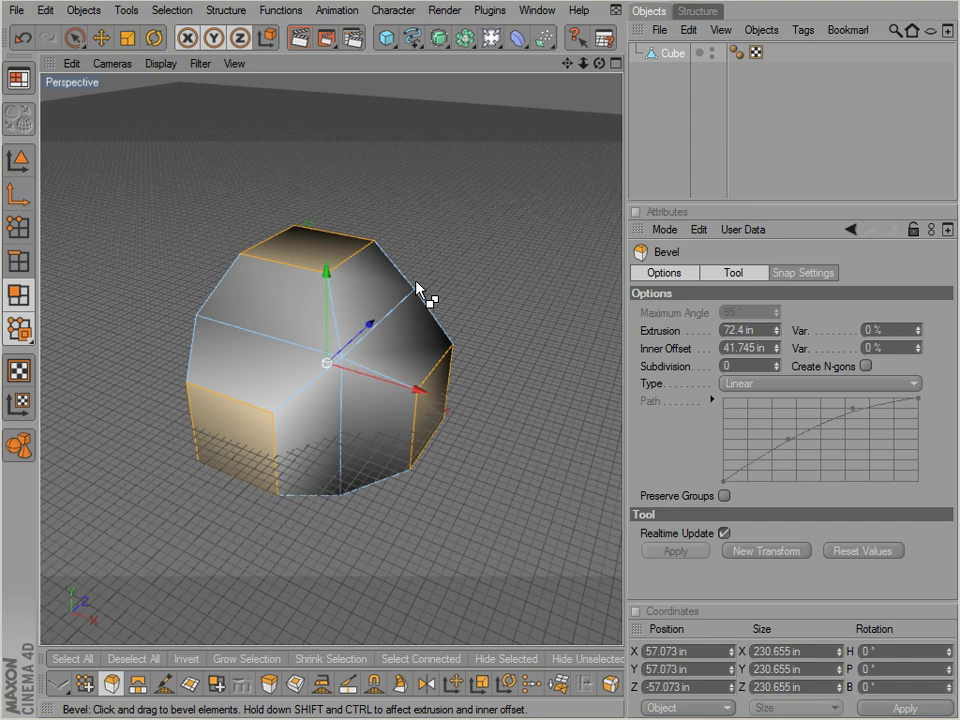
pyautogui.hotkey('ctrl', 'z')
# Step: Extrude all of the cube's polygons outward in two passes, the second about 89 in, and undo the extrusions
pyautogui.rightClick(379, 196)
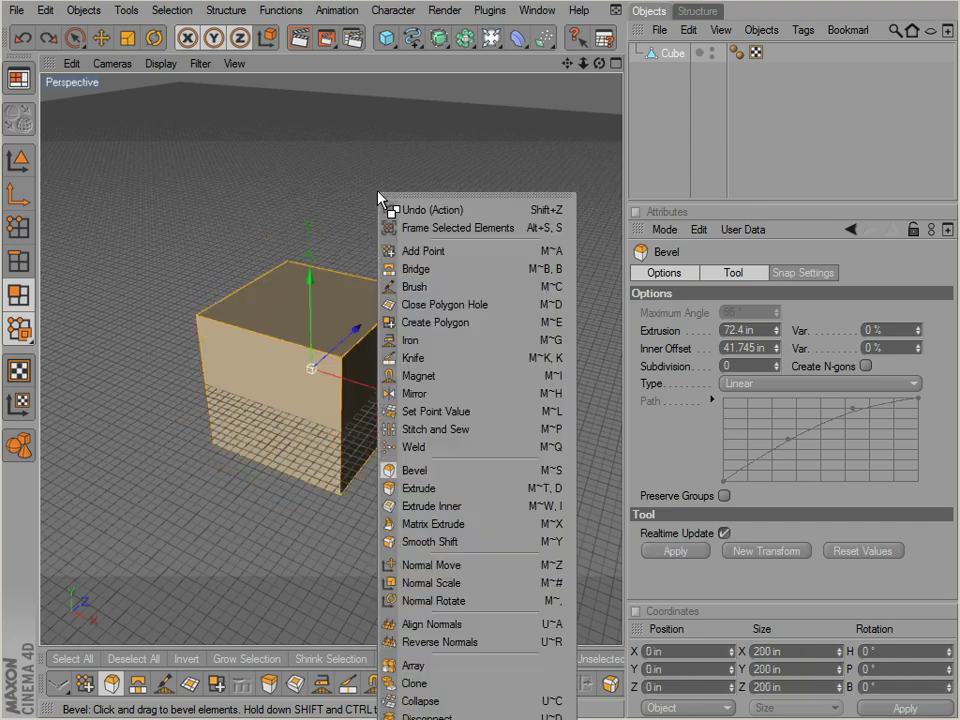
pyautogui.click(438, 494)
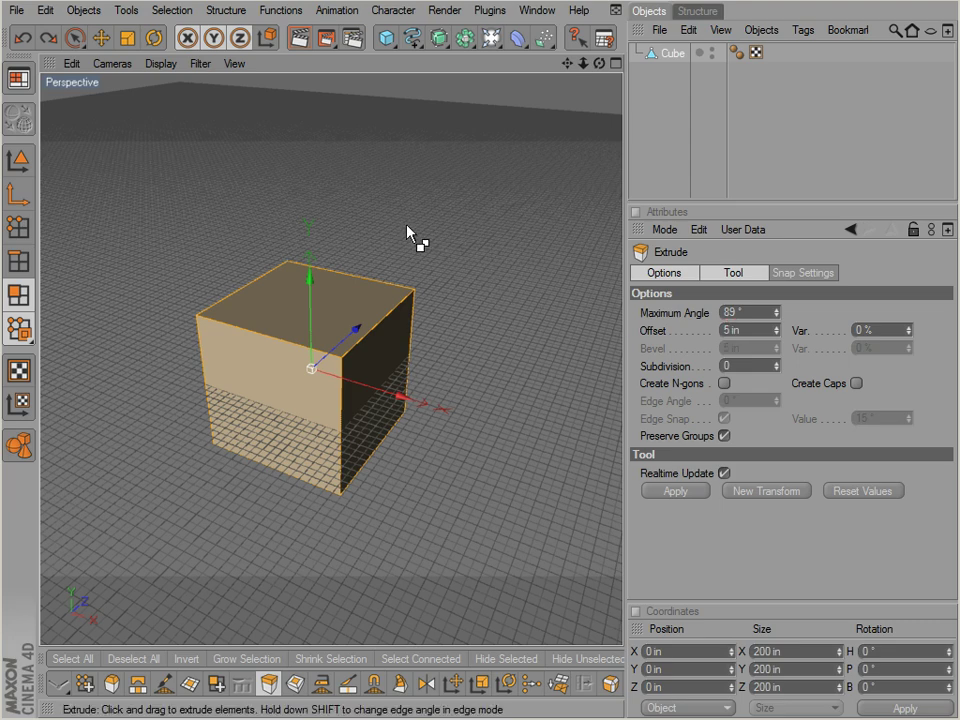
pyautogui.moveTo(411, 239); pyautogui.dragTo(537, 440)
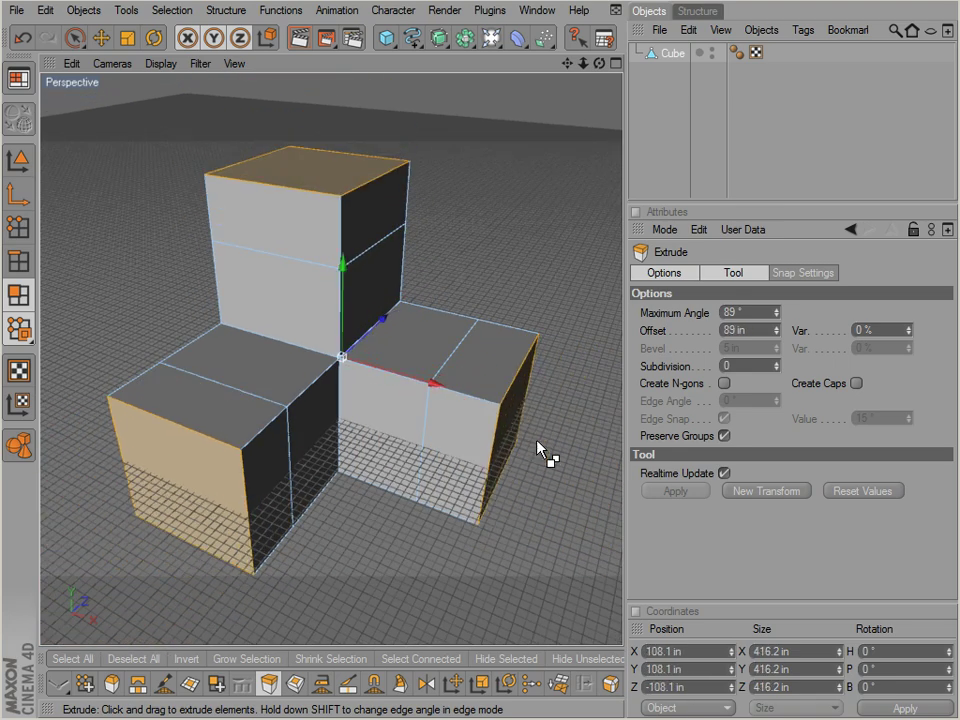
pyautogui.hotkey('ctrl', 'z')
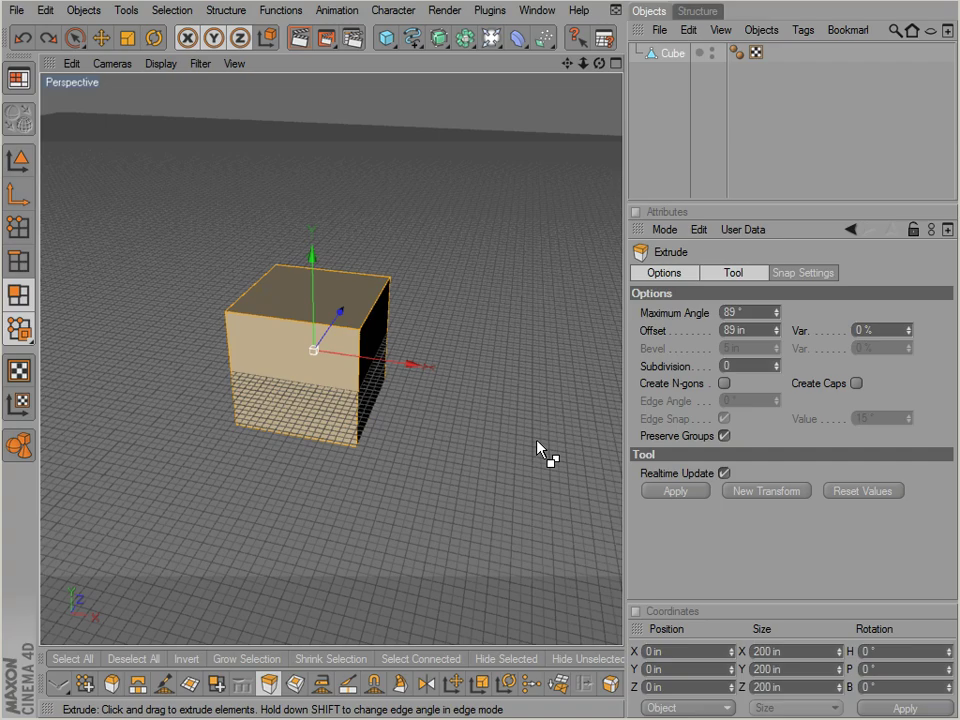
# Step: Select the cube's two opposite side faces along the X axis and extrude both outward about 168 in
pyautogui.press('space')
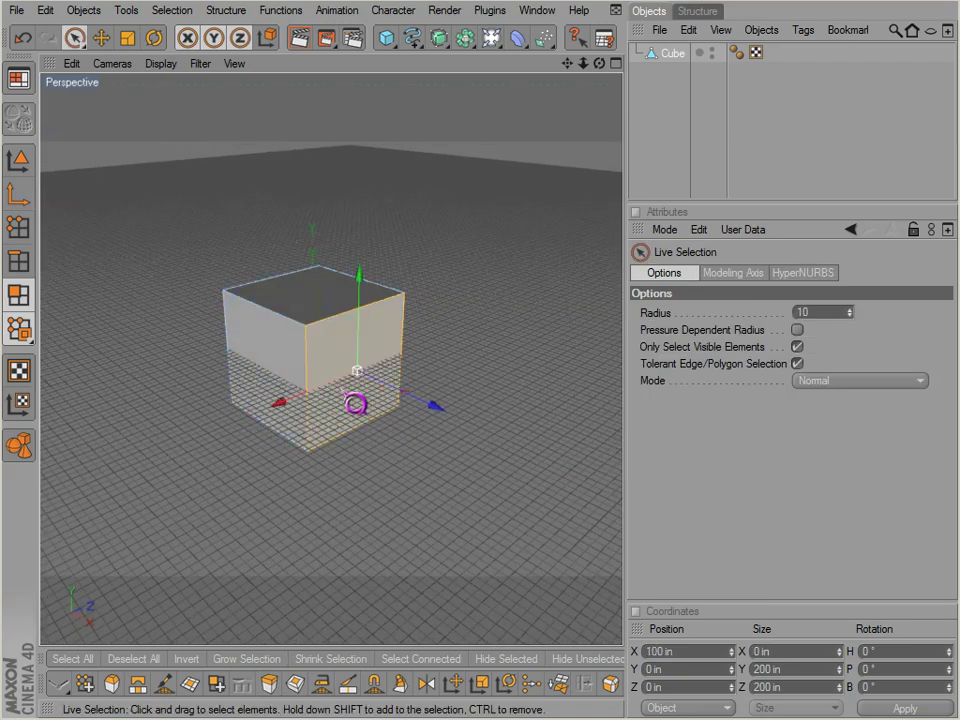
pyautogui.keyDown('alt'); pyautogui.moveTo(355, 403); pyautogui.dragTo(255, 343); pyautogui.keyUp('alt')
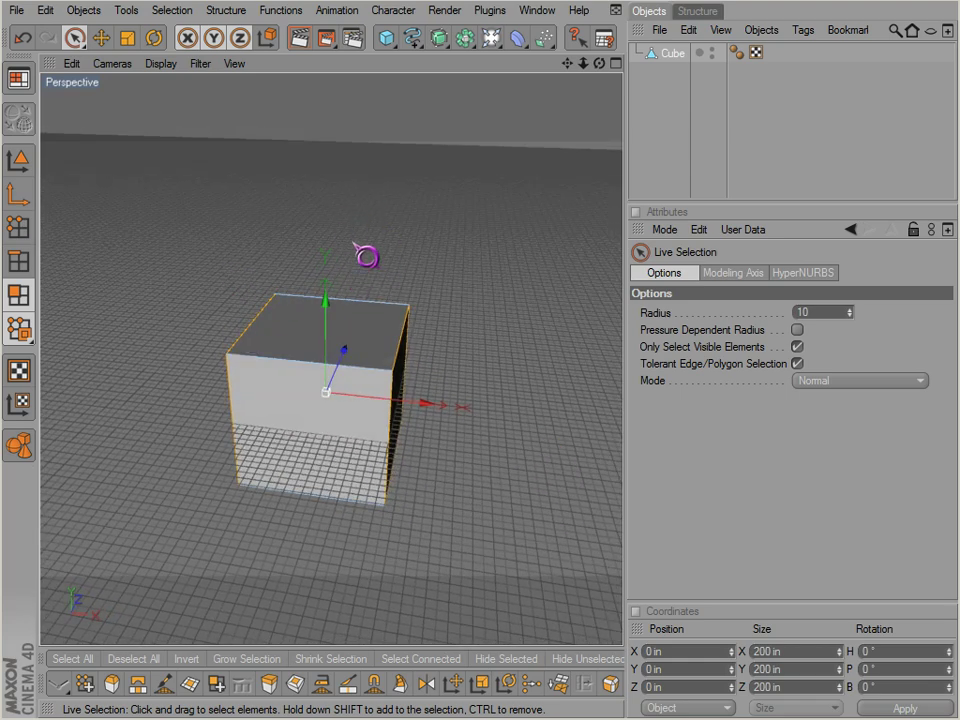
pyautogui.click(269, 685)
pyautogui.moveTo(261, 227)
pyautogui.mouseDown()
pyautogui.moveTo(540, 446)
pyautogui.moveTo(256, 219)
pyautogui.mouseUp()
pyautogui.moveTo(383, 275)
pyautogui.keyDown('alt'); pyautogui.mouseDown()
pyautogui.moveTo(537, 443)
pyautogui.moveTo(383, 275)
pyautogui.mouseUp(); pyautogui.keyUp('alt')
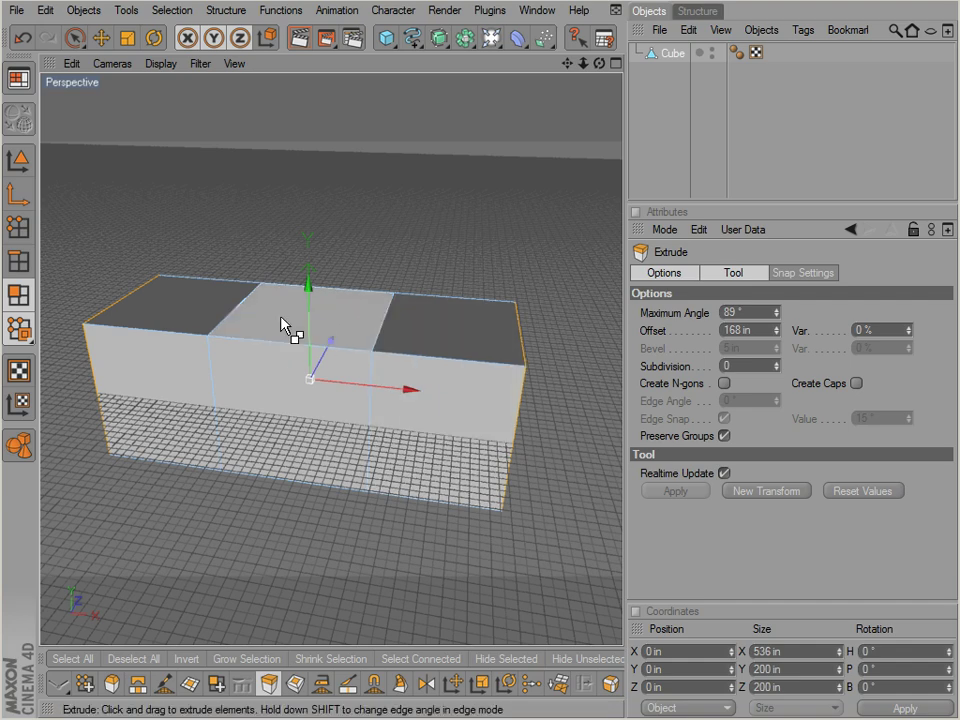
# Step: Select the three top faces of the elongated block and extrude them upward twice, about 173 in and about 205 in
pyautogui.press('space')
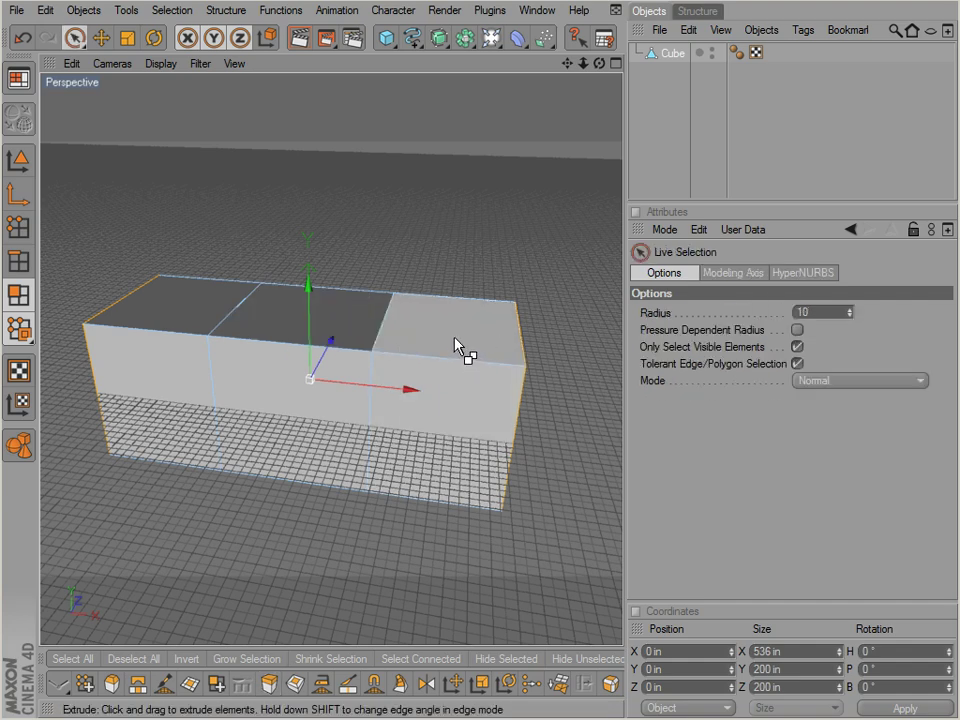
pyautogui.click(440, 333)
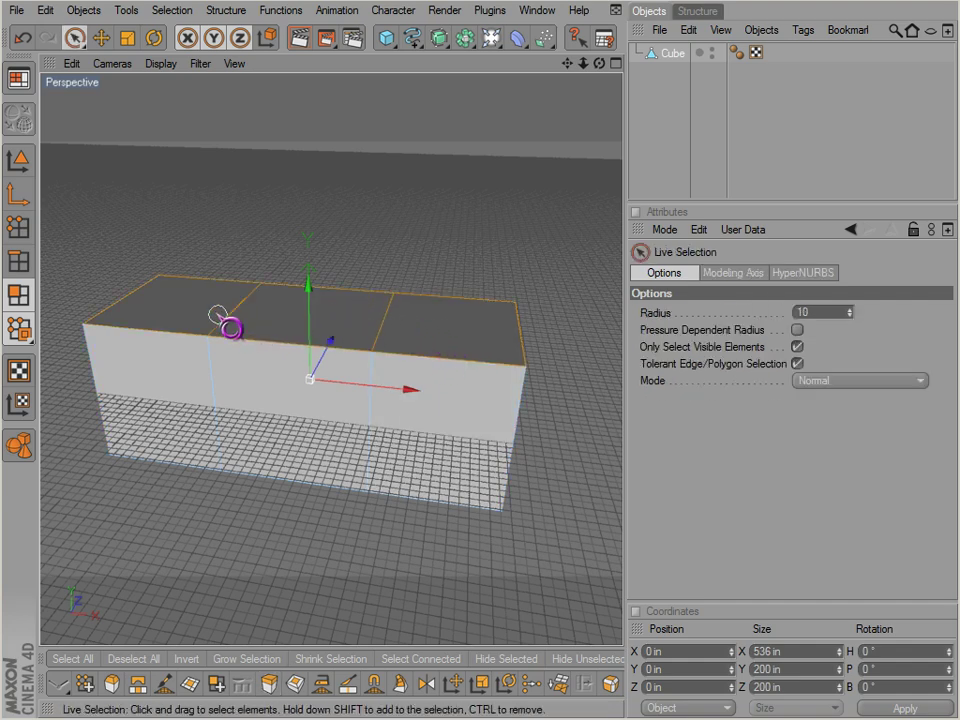
pyautogui.keyDown('shift'); pyautogui.moveTo(231, 328); pyautogui.dragTo(437, 281); pyautogui.keyUp('shift')
pyautogui.press('space')
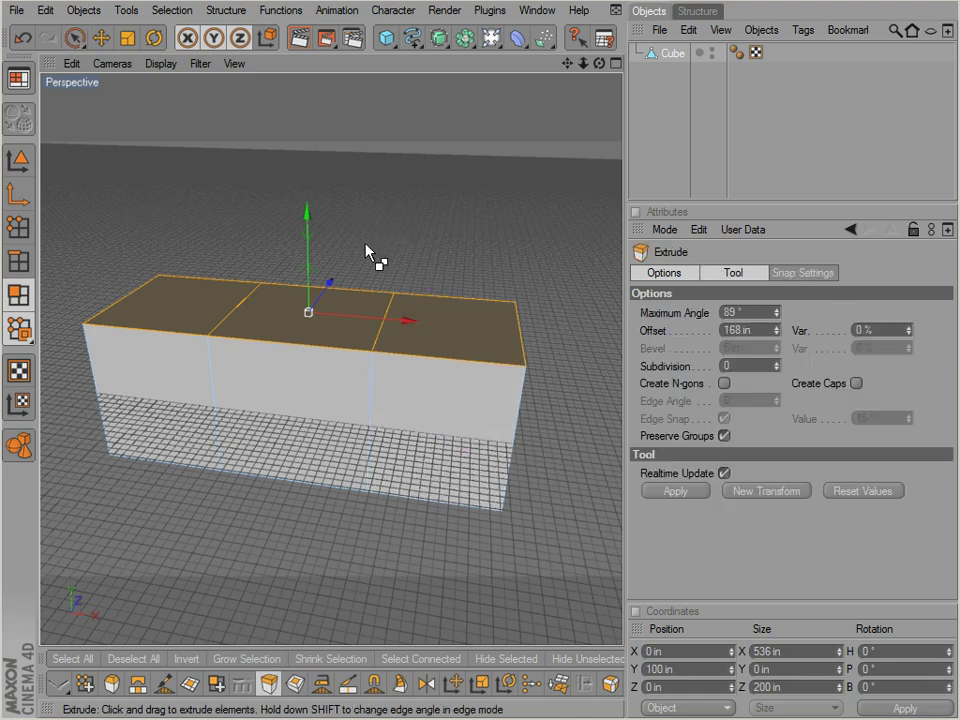
pyautogui.moveTo(361, 243); pyautogui.dragTo(536, 439)
pyautogui.keyDown('alt'); pyautogui.moveTo(358, 243); pyautogui.dragTo(335, 333, button='right'); pyautogui.keyUp('alt')
pyautogui.keyDown('alt'); pyautogui.moveTo(335, 333); pyautogui.dragTo(340, 391, button='middle'); pyautogui.keyUp('alt')
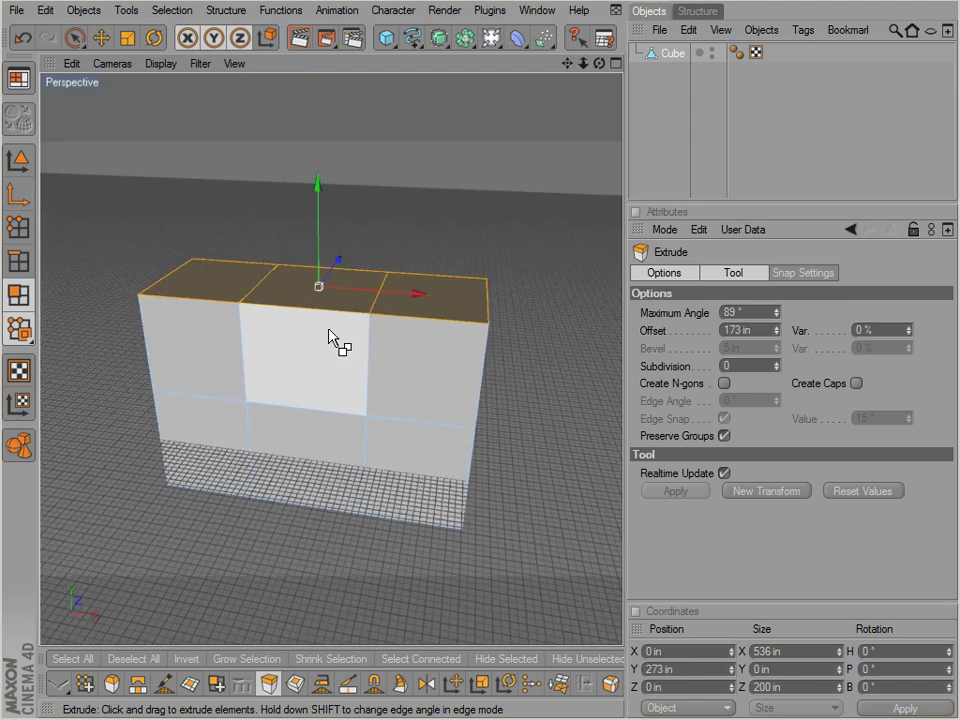
pyautogui.keyDown('alt'); pyautogui.moveTo(330, 330); pyautogui.dragTo(285, 374, button='right'); pyautogui.keyUp('alt')
pyautogui.moveTo(277, 356); pyautogui.dragTo(274, 328)
# Step: Inset the three selected top faces as a group with Extrude Inner, using an offset of about 46 in
pyautogui.rightClick(467, 268)
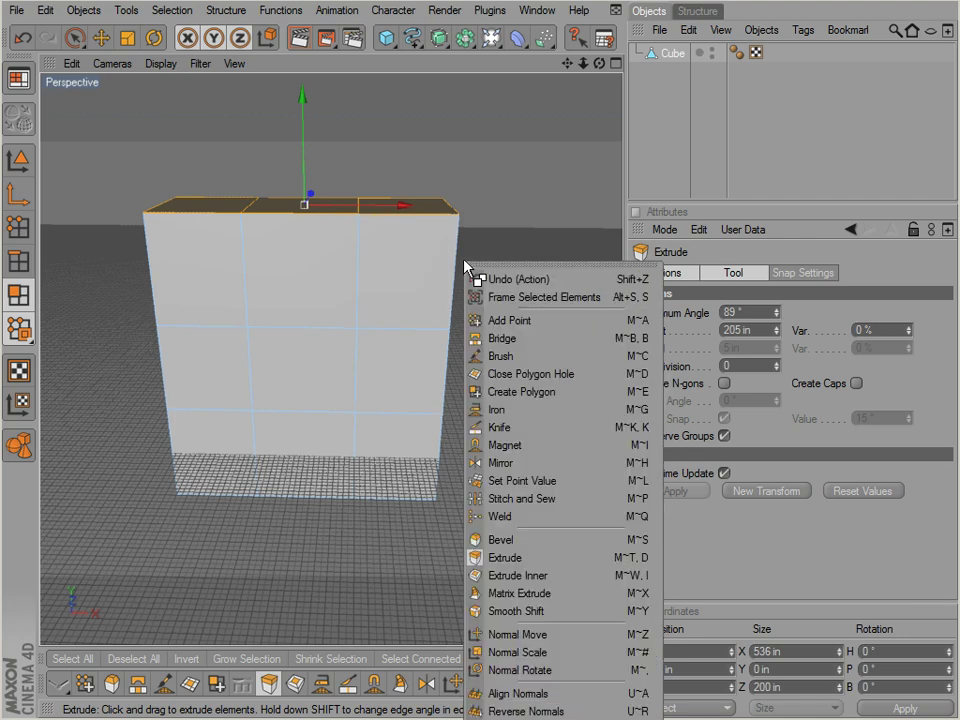
pyautogui.click(509, 578)
pyautogui.keyDown('alt'); pyautogui.moveTo(352, 403); pyautogui.dragTo(352, 435, button='middle'); pyautogui.keyUp('alt')
pyautogui.keyDown('alt'); pyautogui.moveTo(352, 435); pyautogui.dragTo(537, 446); pyautogui.keyUp('alt')
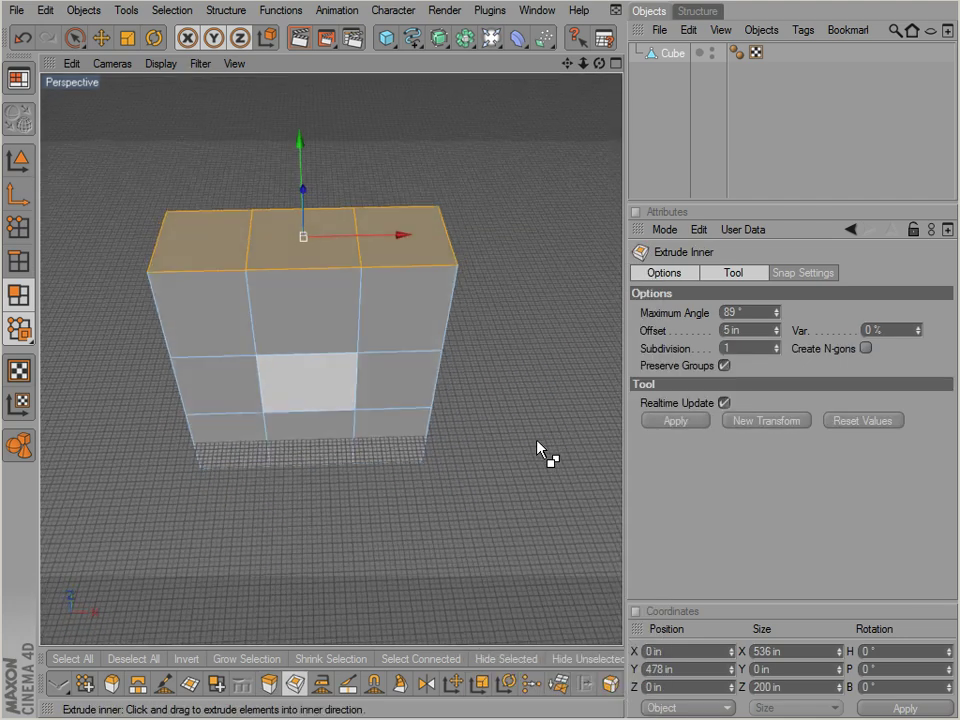
pyautogui.keyDown('alt'); pyautogui.moveTo(537, 446); pyautogui.dragTo(302, 393, button='right'); pyautogui.keyUp('alt')
pyautogui.keyDown('alt'); pyautogui.moveTo(305, 395); pyautogui.dragTo(567, 283); pyautogui.keyUp('alt')
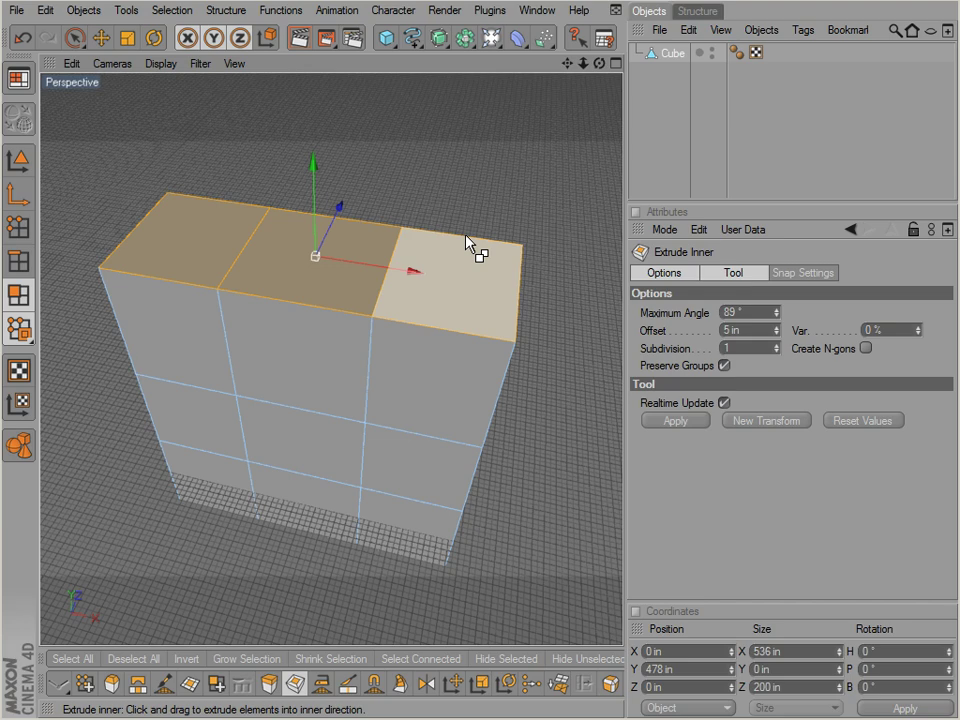
pyautogui.rightClick(401, 178)
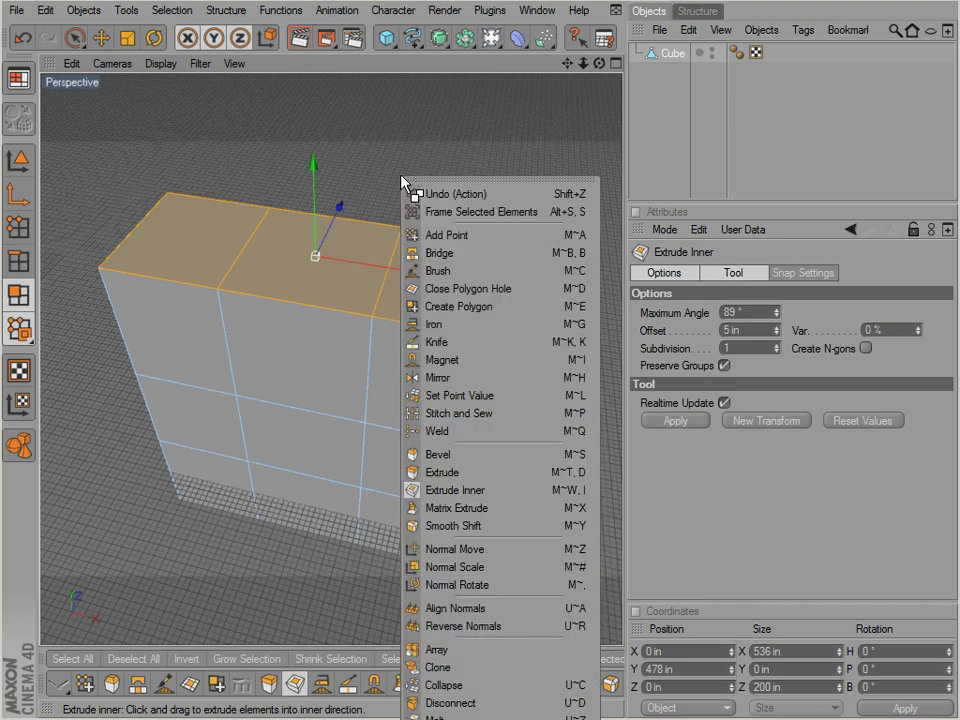
pyautogui.click(455, 490)
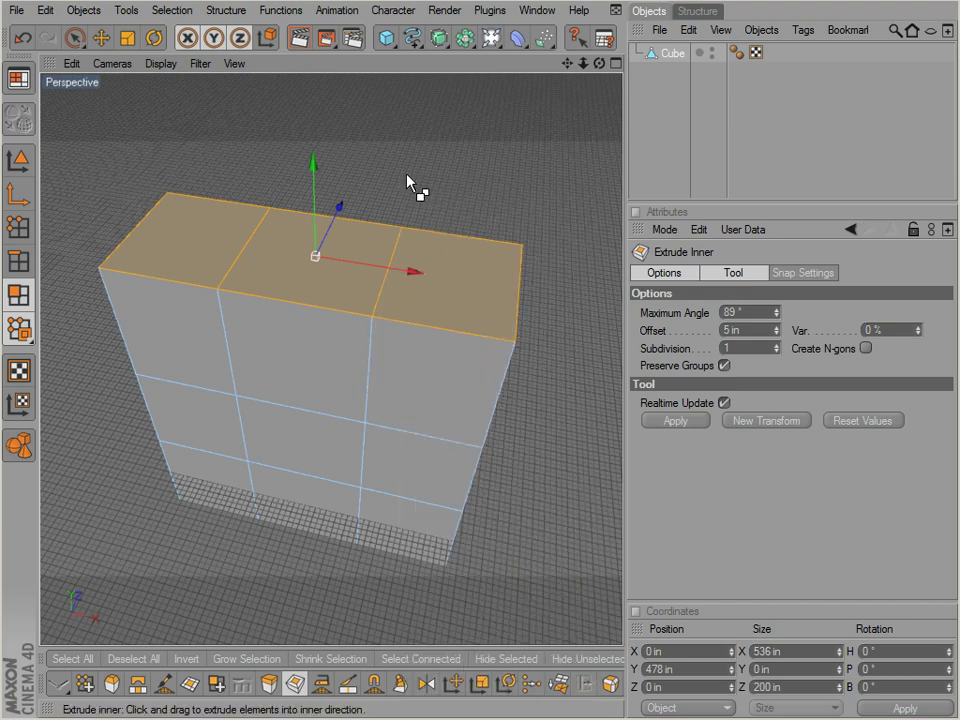
pyautogui.moveTo(413, 186); pyautogui.dragTo(546, 454)
pyautogui.keyDown('alt'); pyautogui.moveTo(382, 392); pyautogui.dragTo(540, 448); pyautogui.keyUp('alt')
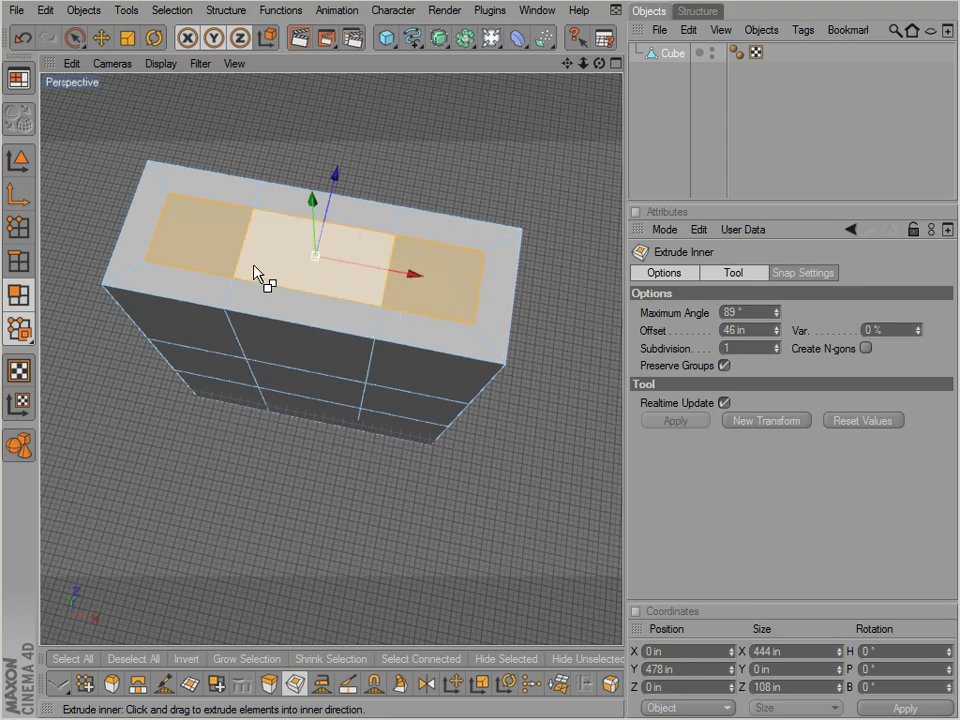
pyautogui.keyDown('alt'); pyautogui.moveTo(381, 221); pyautogui.dragTo(532, 444); pyautogui.keyUp('alt')
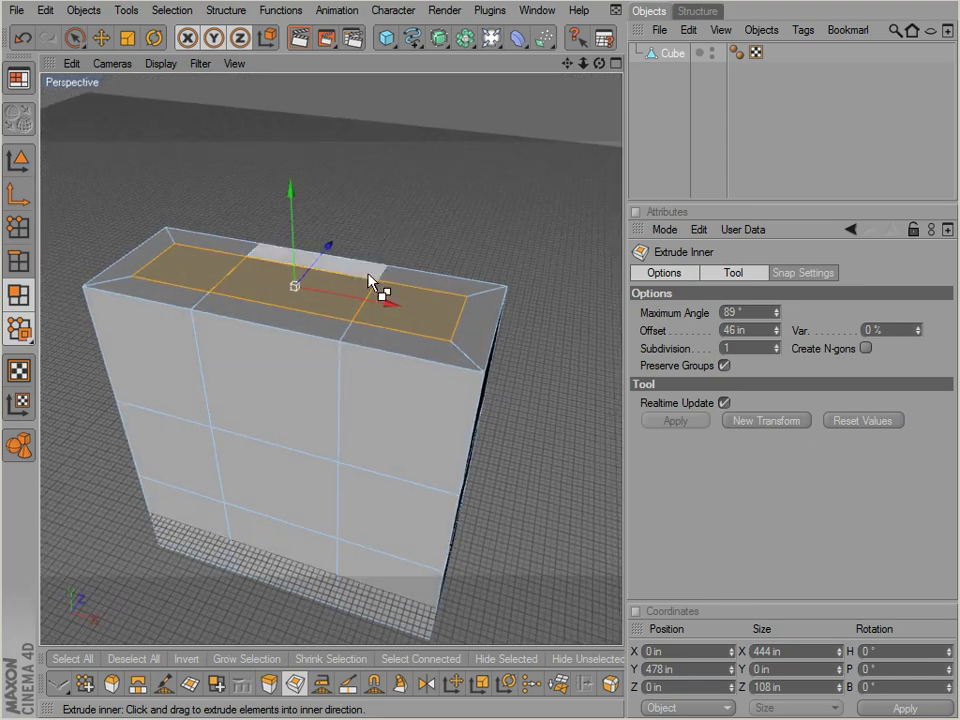
# Step: Extrude the three inset top faces upward about 30 in and widen them outward with Extrude Inner to about 526 by 190 in
pyautogui.rightClick(404, 237)
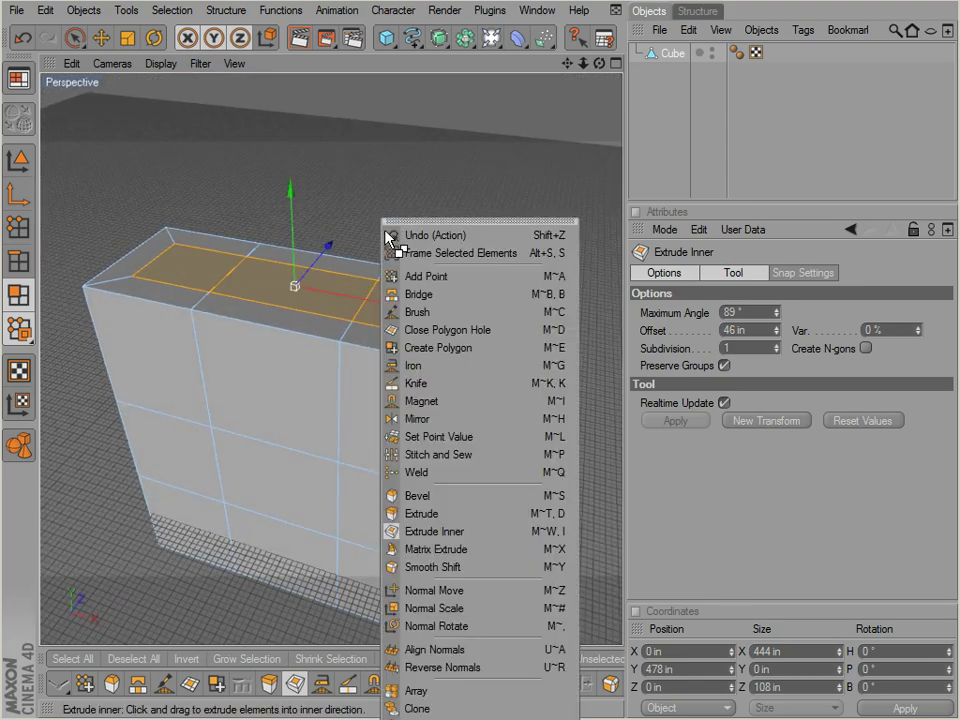
pyautogui.click(414, 514)
pyautogui.moveTo(537, 443); pyautogui.dragTo(544, 452)
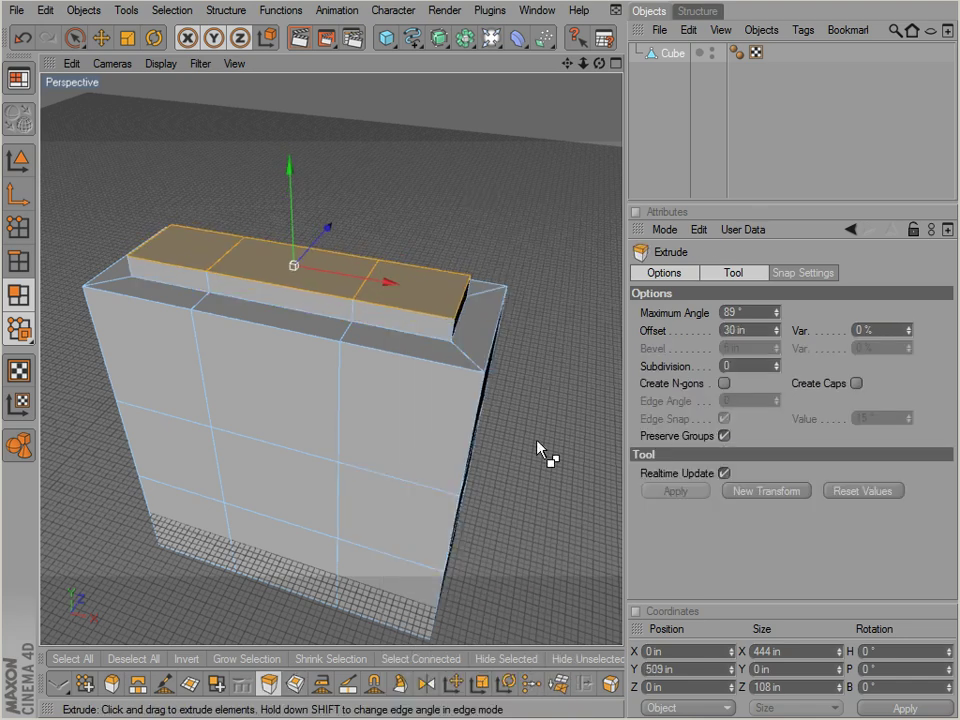
pyautogui.rightClick(439, 207)
pyautogui.click(495, 518)
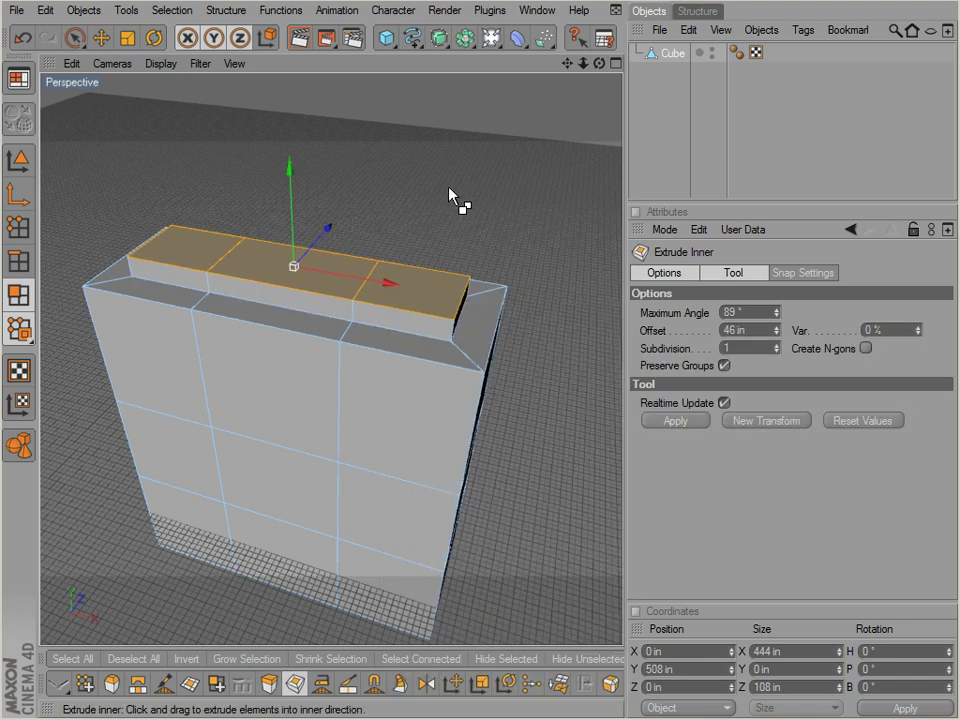
pyautogui.moveTo(456, 204); pyautogui.dragTo(540, 450)
# Step: Extrude the widened top faces upward about 63 in
pyautogui.rightClick(447, 192)
pyautogui.click(470, 486)
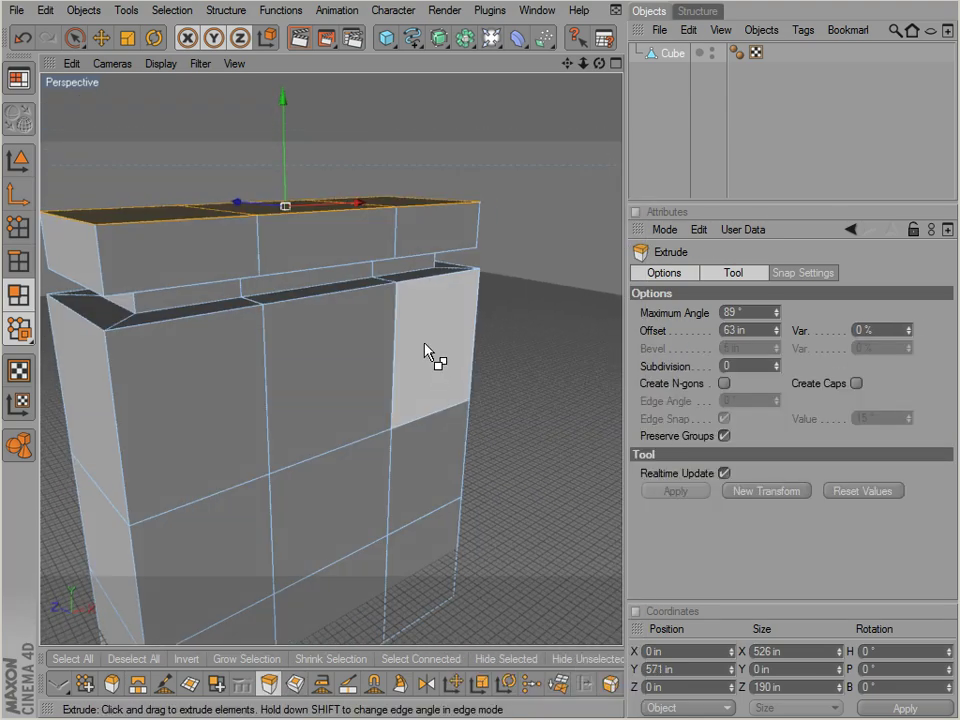
pyautogui.rightClick(427, 352)
pyautogui.click(466, 602)
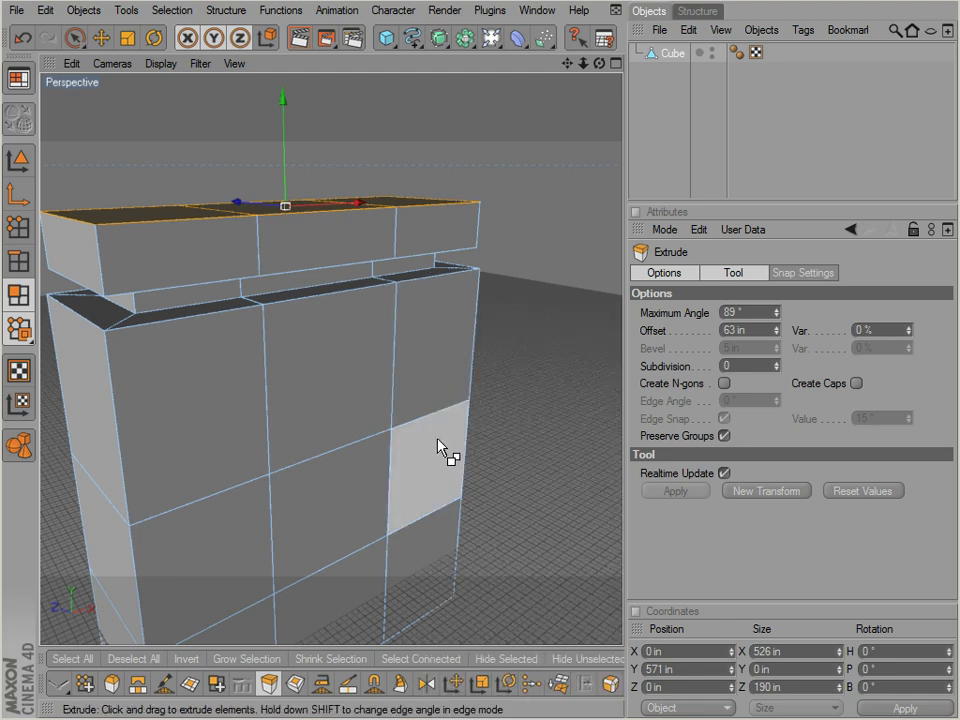
# Step: Try insetting the top faces with Extrude Inner at a 55 in offset, 2 subdivisions and 190% variation, and undo the inset
pyautogui.keyDown('alt'); pyautogui.moveTo(439, 443); pyautogui.dragTo(509, 443); pyautogui.keyUp('alt')
pyautogui.click(298, 687)
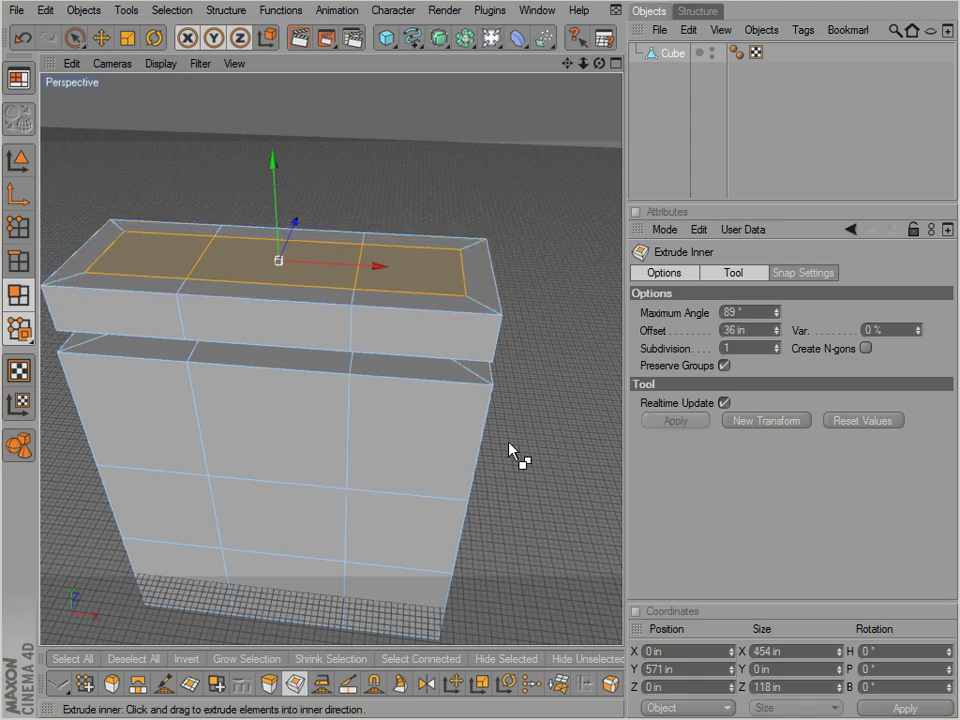
pyautogui.click(777, 346)
pyautogui.click(777, 346)
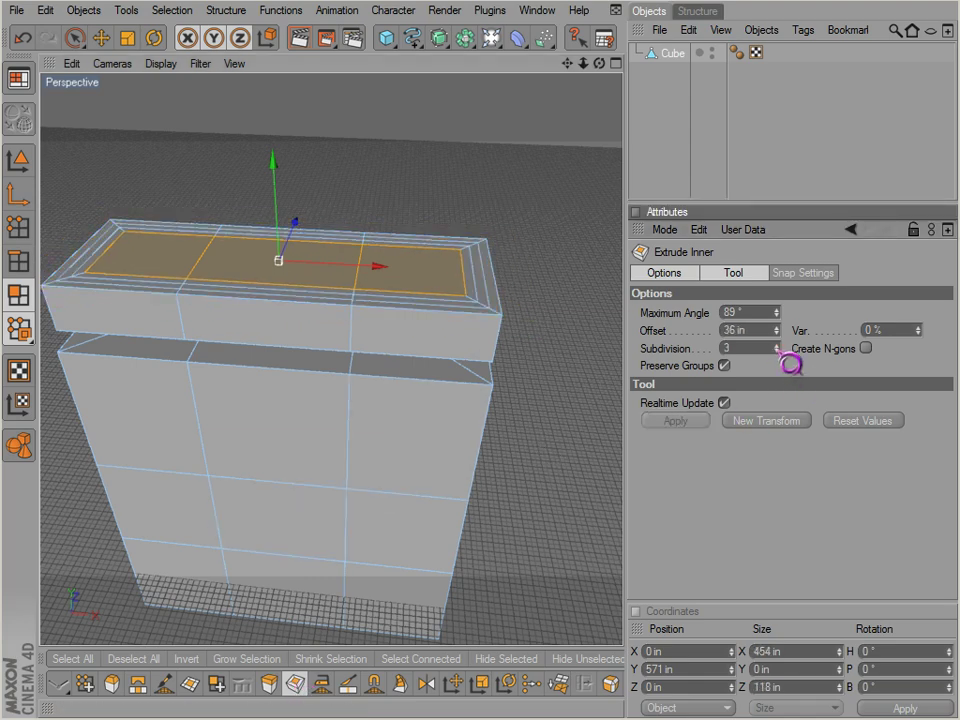
pyautogui.click(778, 351)
pyautogui.click(778, 351)
pyautogui.moveTo(778, 349); pyautogui.dragTo(778, 330)
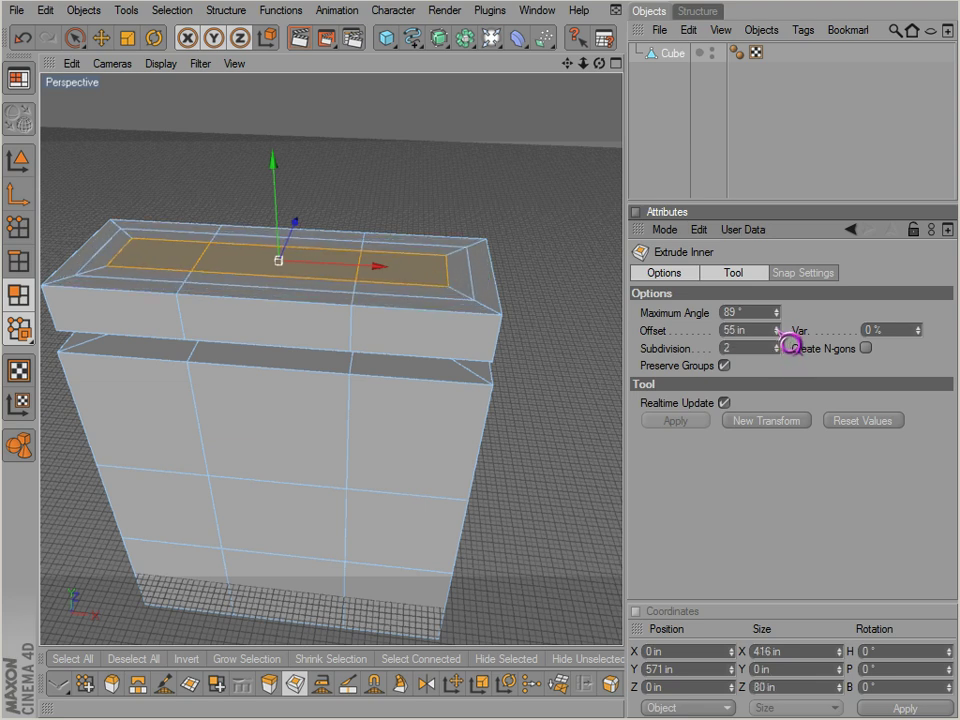
pyautogui.click(917, 334)
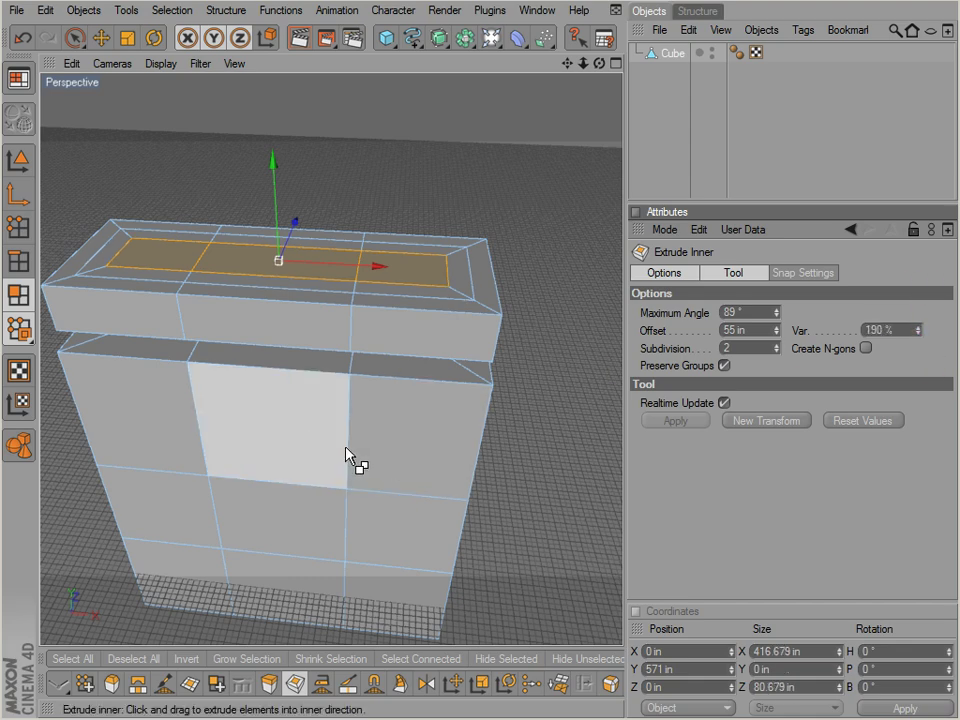
pyautogui.hotkey('ctrl', 'z')
# Step: Inset the three top faces again by 55 in with 2 subdivisions and the offset variation set to 0%
pyautogui.keyDown('alt'); pyautogui.moveTo(348, 450); pyautogui.dragTo(537, 442); pyautogui.keyUp('alt')
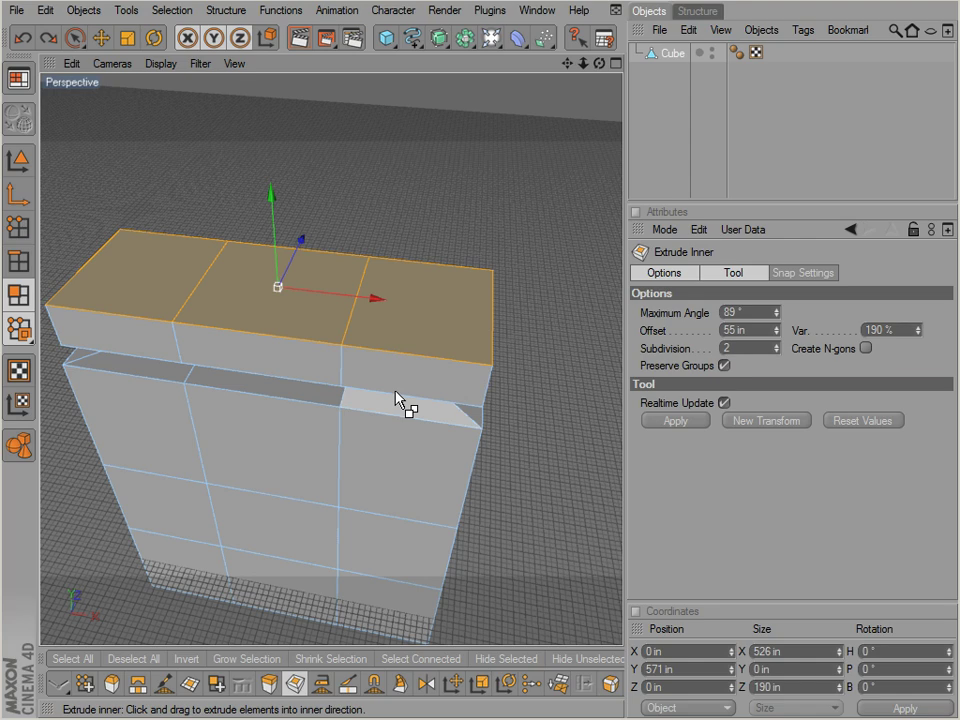
pyautogui.click(890, 330)
pyautogui.write('0')
pyautogui.press('Return')
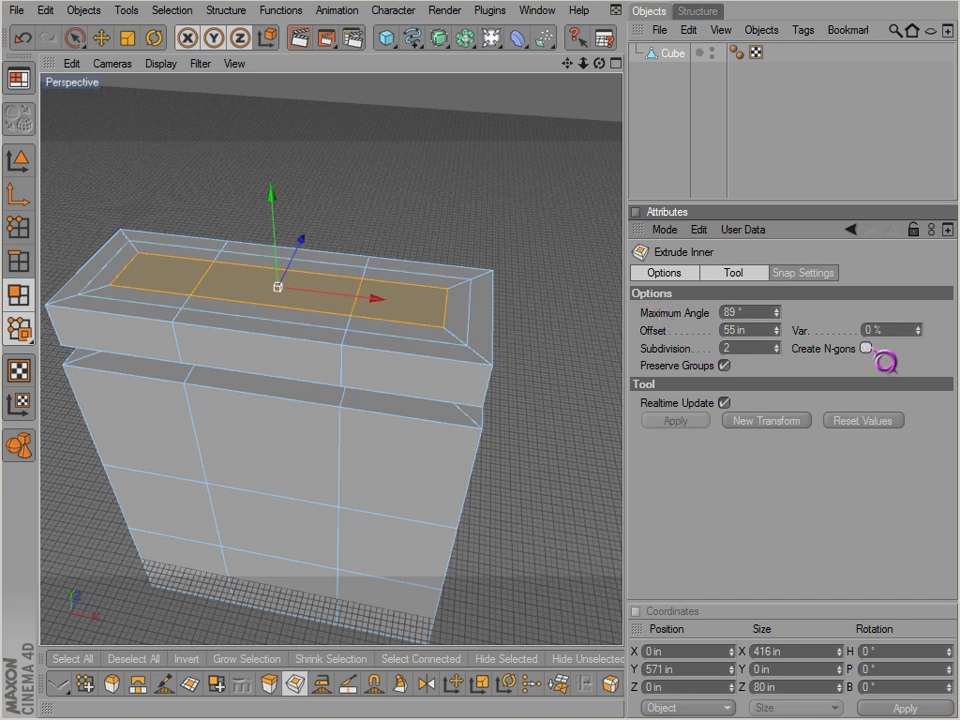
pyautogui.keyDown('alt'); pyautogui.moveTo(400, 343); pyautogui.dragTo(539, 447); pyautogui.keyUp('alt')
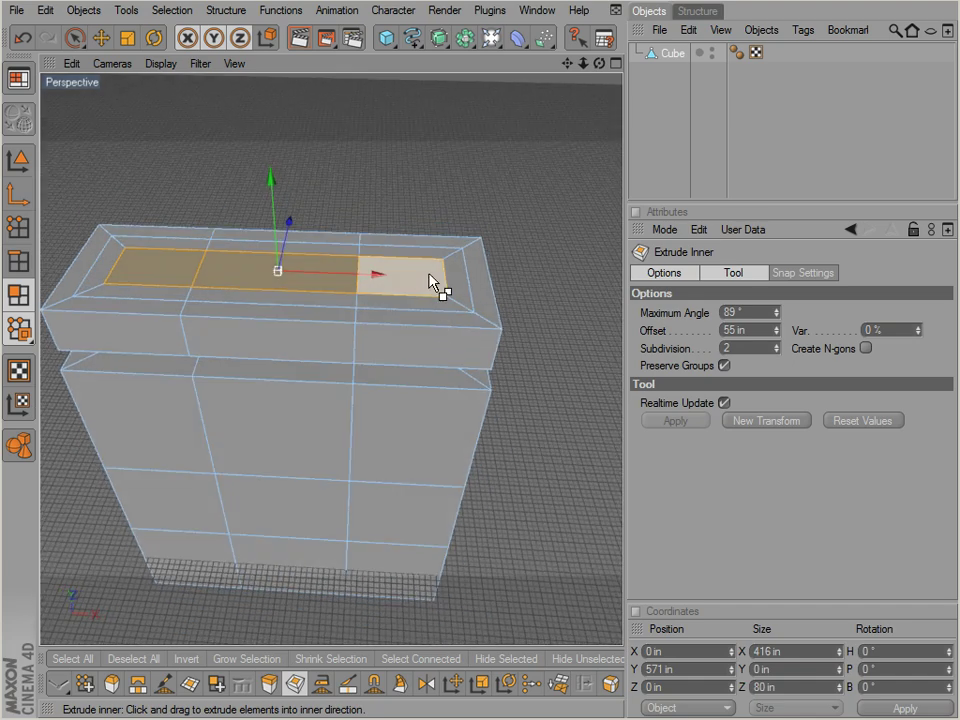
pyautogui.keyDown('alt'); pyautogui.moveTo(429, 279); pyautogui.dragTo(537, 441); pyautogui.keyUp('alt')
# Step: Select one upper front face, and undo the changes until the block's top has no insets or stacked extrusions
pyautogui.press('space')
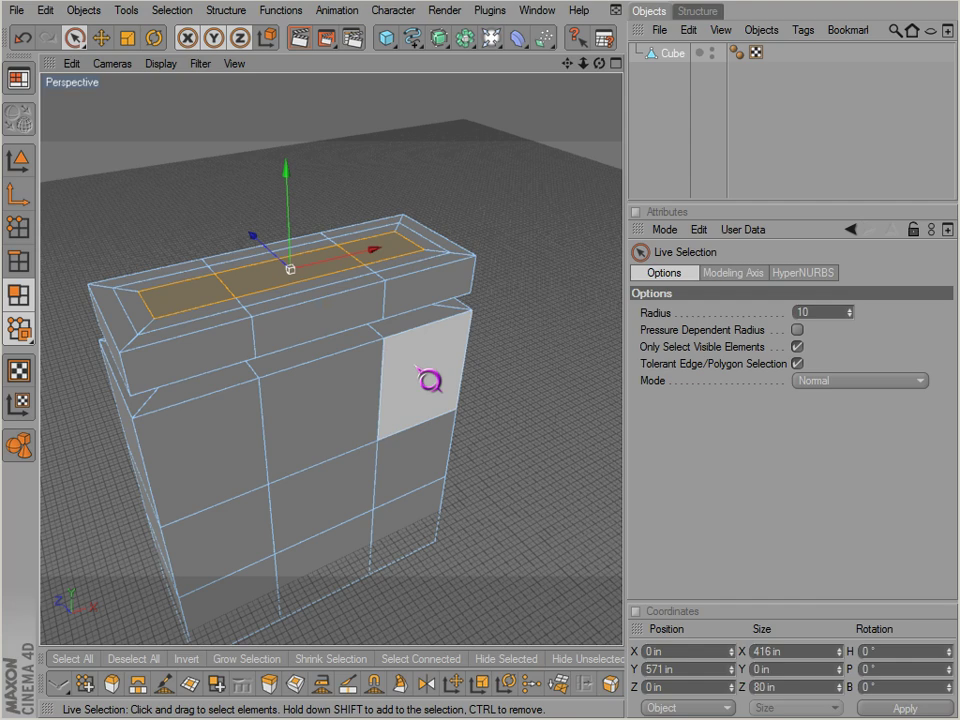
pyautogui.click(414, 406)
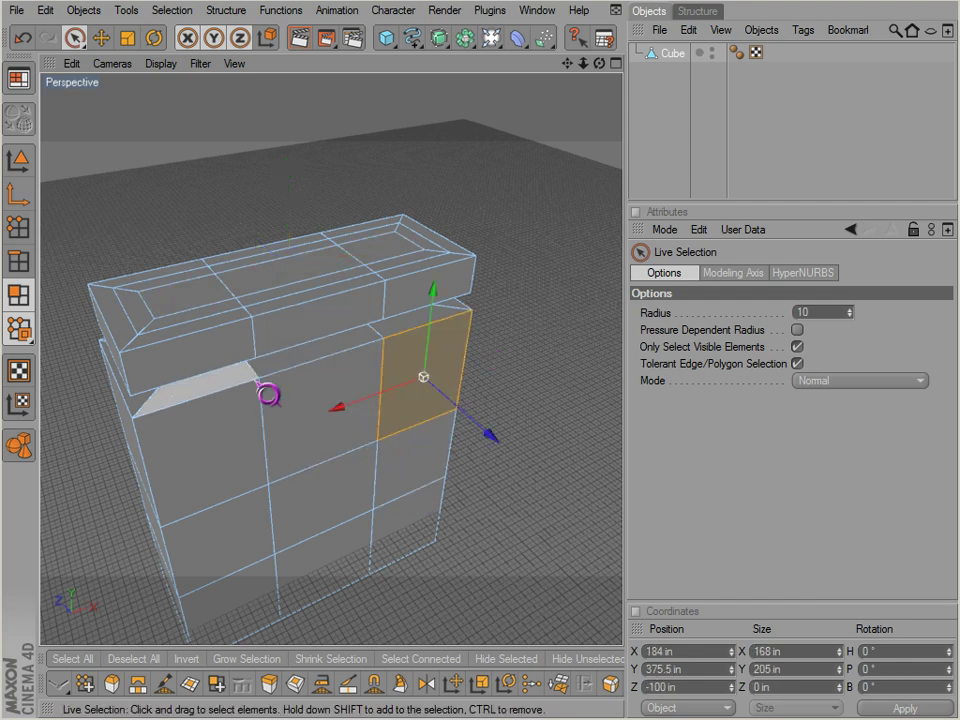
pyautogui.keyDown('alt'); pyautogui.moveTo(267, 395); pyautogui.dragTo(549, 452); pyautogui.keyUp('alt')
pyautogui.hotkey('ctrl', 'z')
pyautogui.hotkey('ctrl', 'z')
pyautogui.hotkey('ctrl', 'z')
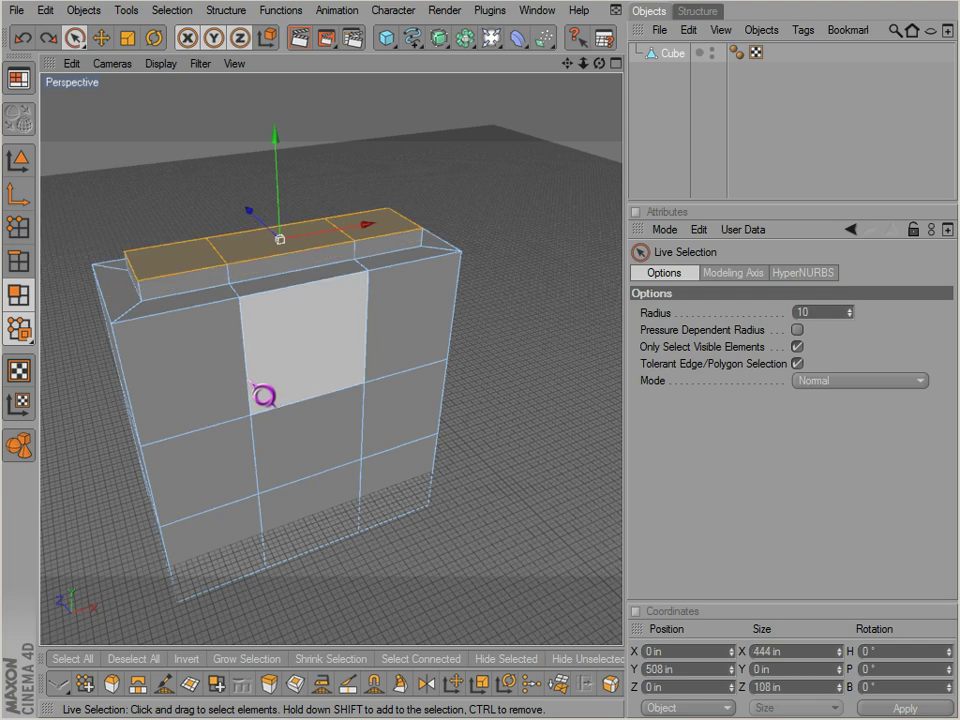
pyautogui.keyDown('alt'); pyautogui.moveTo(262, 393); pyautogui.dragTo(223, 394); pyautogui.keyUp('alt')
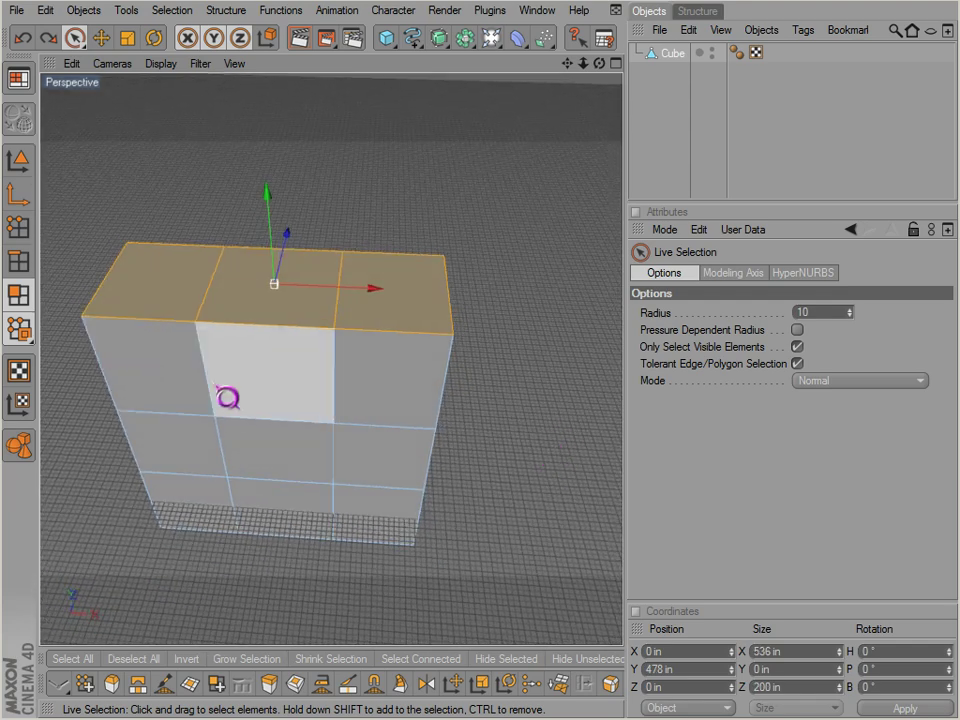
# Step: Select the three top faces and Matrix Extrude them in 8 steps with a move of about 50 in, 80% scale and 10° rotation
pyautogui.click(160, 300)
pyautogui.keyDown('shift'); pyautogui.click(289, 319); pyautogui.keyUp('shift')
pyautogui.keyDown('shift'); pyautogui.click(392, 326); pyautogui.keyUp('shift')
pyautogui.keyDown('alt'); pyautogui.moveTo(392, 326); pyautogui.dragTo(549, 455); pyautogui.keyUp('alt')
pyautogui.rightClick(447, 271)
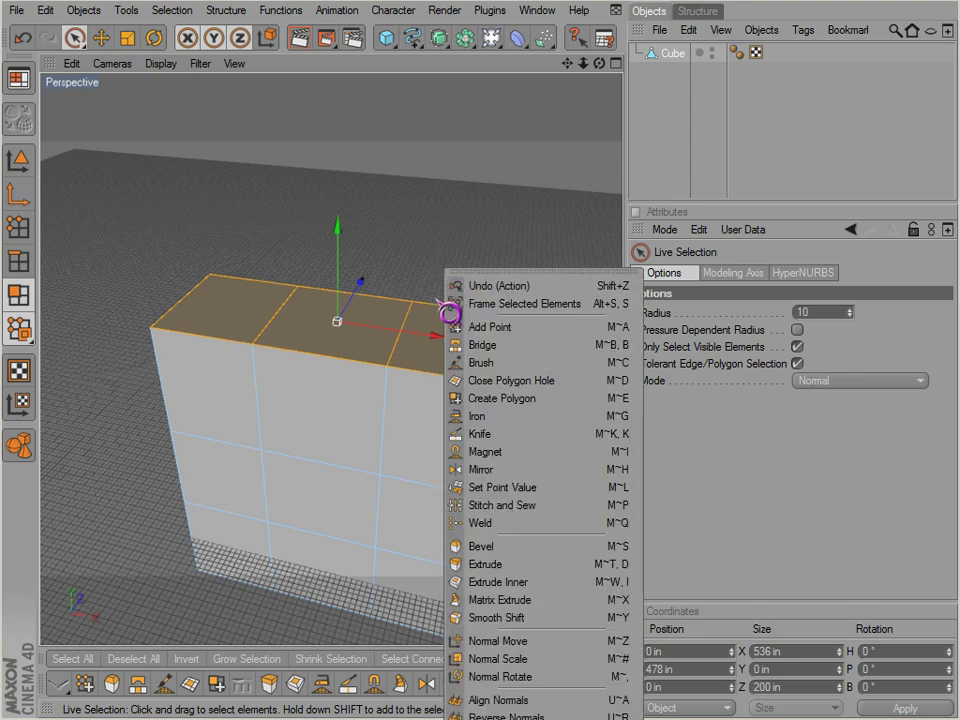
pyautogui.click(456, 190)
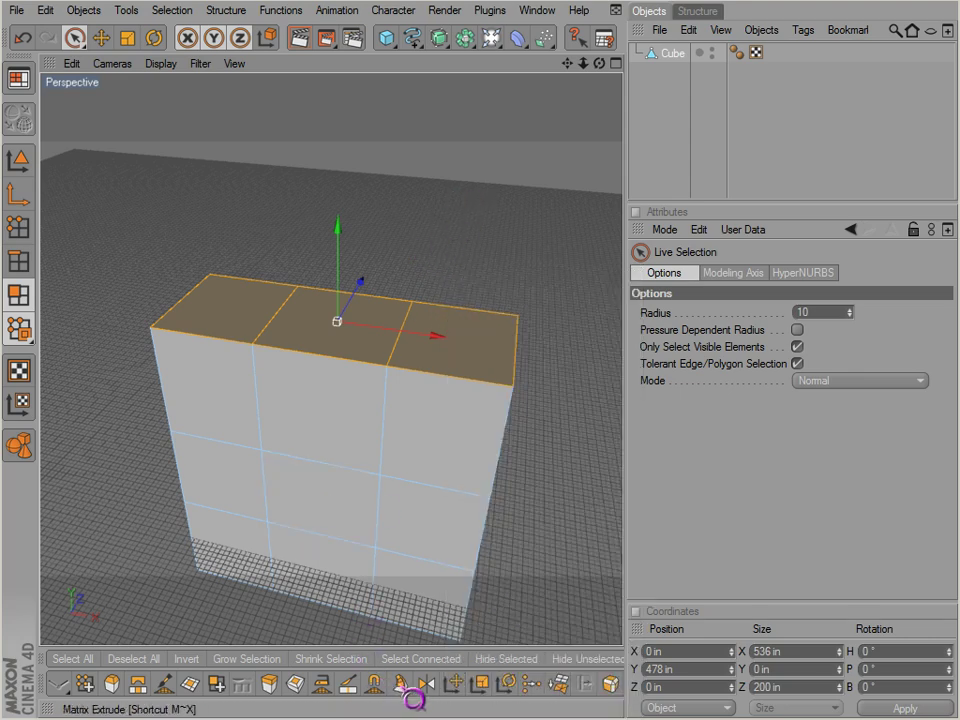
pyautogui.click(400, 684)
pyautogui.moveTo(320, 450); pyautogui.dragTo(537, 441)
pyautogui.keyDown('alt'); pyautogui.moveTo(307, 434); pyautogui.dragTo(537, 443, button='right'); pyautogui.keyUp('alt')
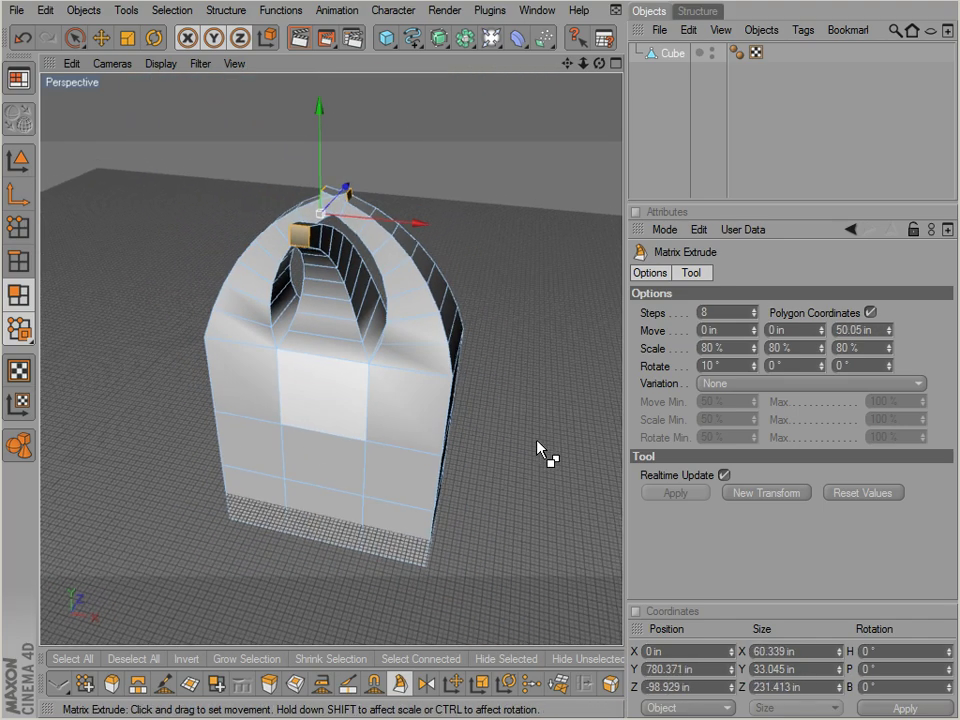
pyautogui.keyDown('alt'); pyautogui.moveTo(308, 414); pyautogui.dragTo(287, 426, button='middle'); pyautogui.keyUp('alt')
pyautogui.keyDown('alt'); pyautogui.moveTo(308, 414); pyautogui.dragTo(537, 443); pyautogui.keyUp('alt')
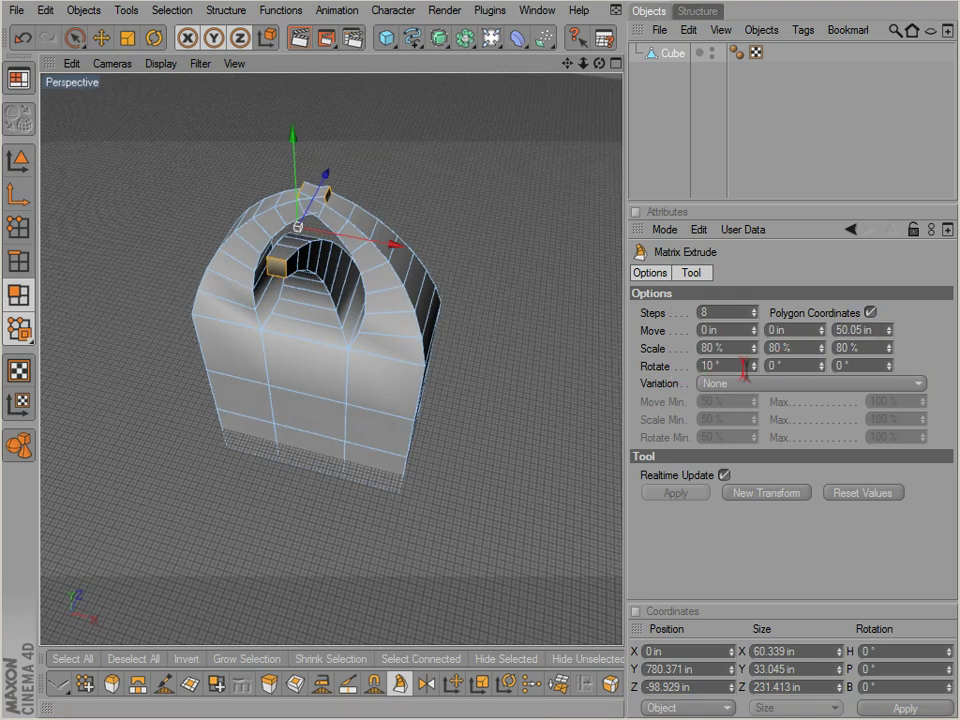
# Step: Set the Matrix Extrude rotation to -2° and -3°, undo the extrusion and extrude the top faces again with a move of about 50.1 in
pyautogui.moveTo(765, 377); pyautogui.dragTo(768, 381)
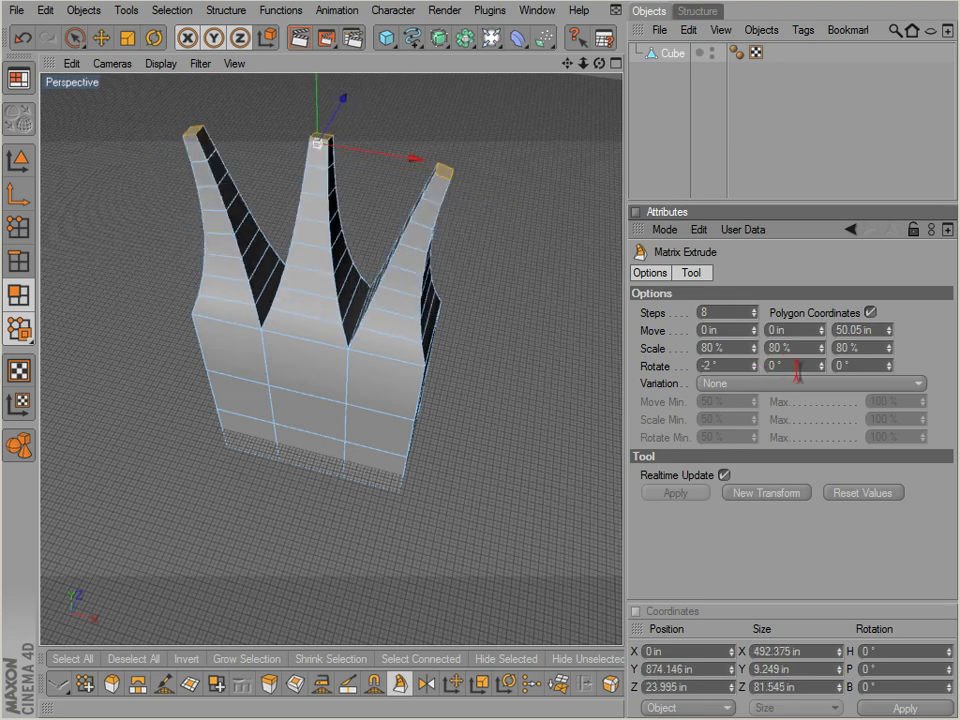
pyautogui.moveTo(826, 370); pyautogui.dragTo(826, 370)
pyautogui.hotkey('ctrl', 'z')
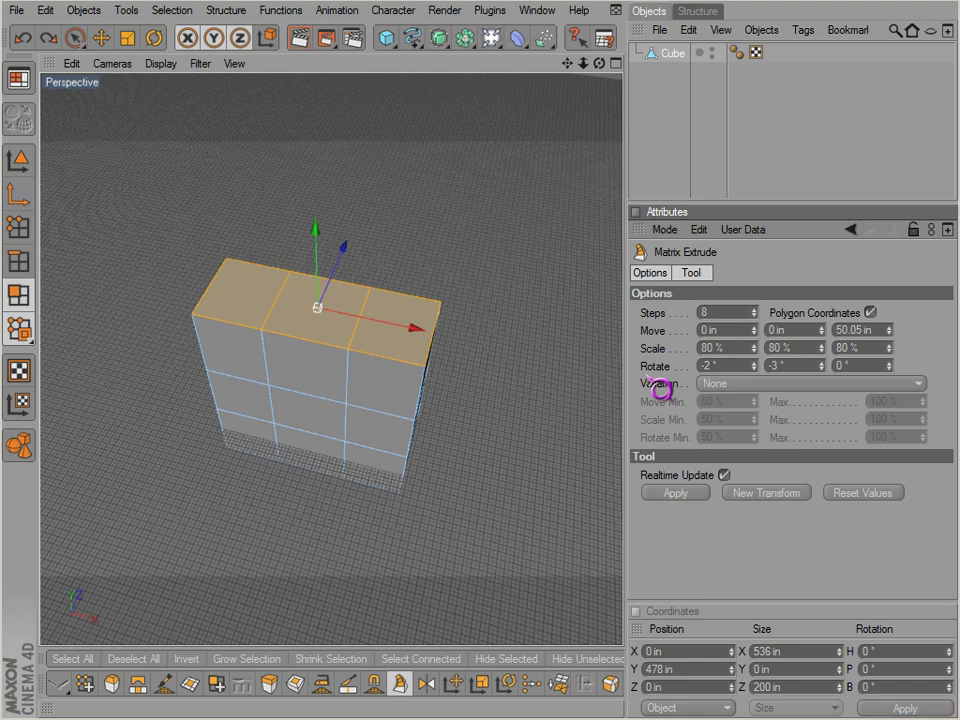
pyautogui.moveTo(537, 441); pyautogui.dragTo(540, 444)
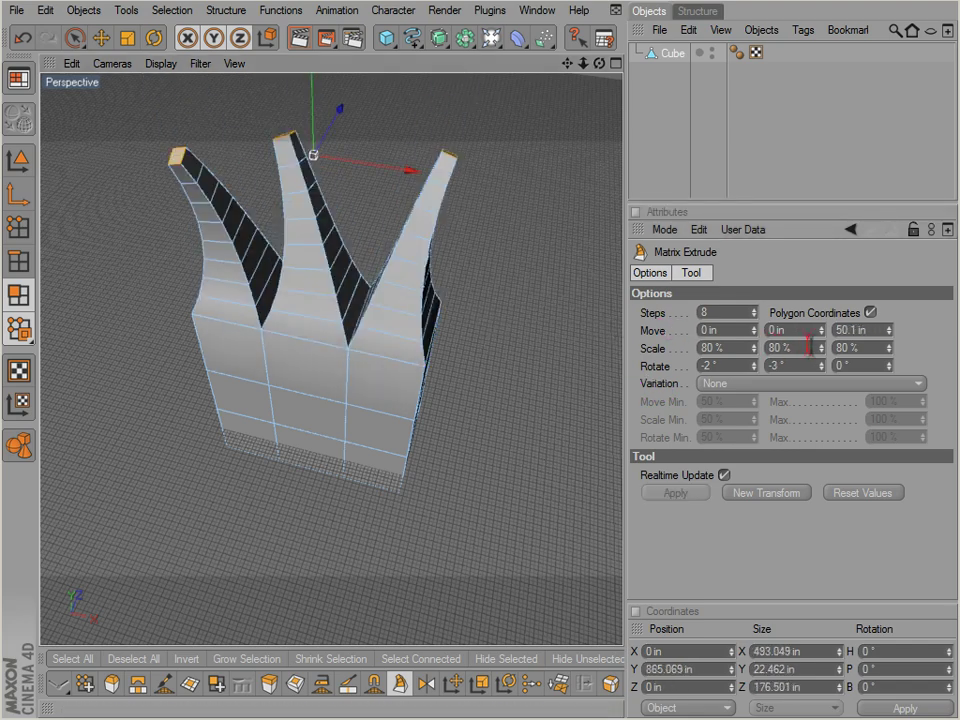
# Step: Set the Matrix Extrude's second and third scale values to 68% and 19%, and reduce its steps to 4
pyautogui.moveTo(823, 348); pyautogui.dragTo(823, 348)
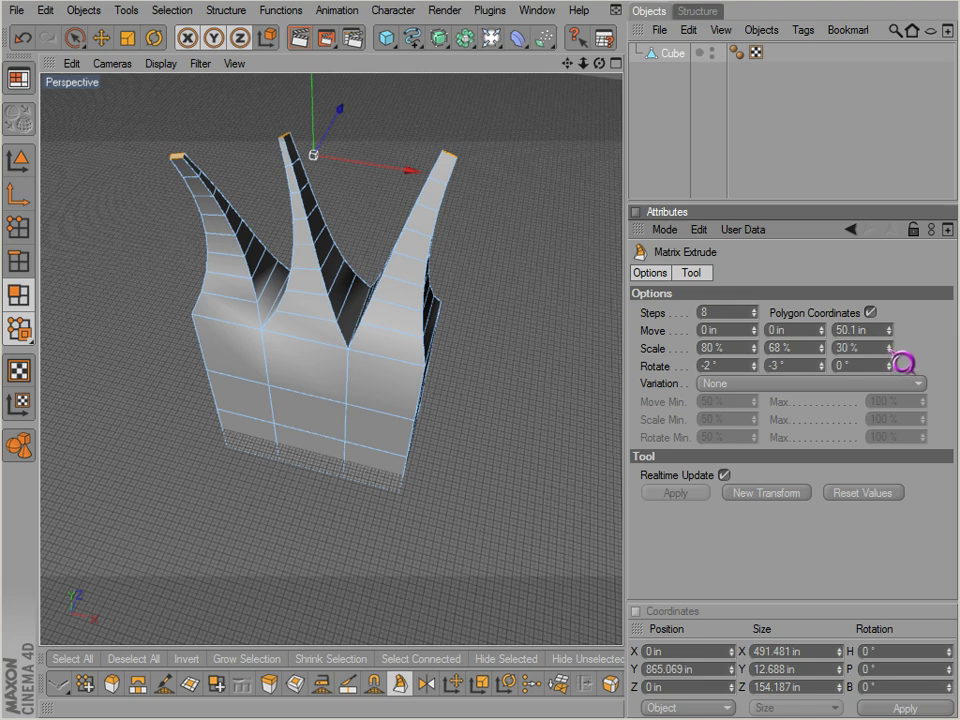
pyautogui.moveTo(890, 348); pyautogui.dragTo(903, 359)
pyautogui.moveTo(757, 315); pyautogui.dragTo(772, 330)
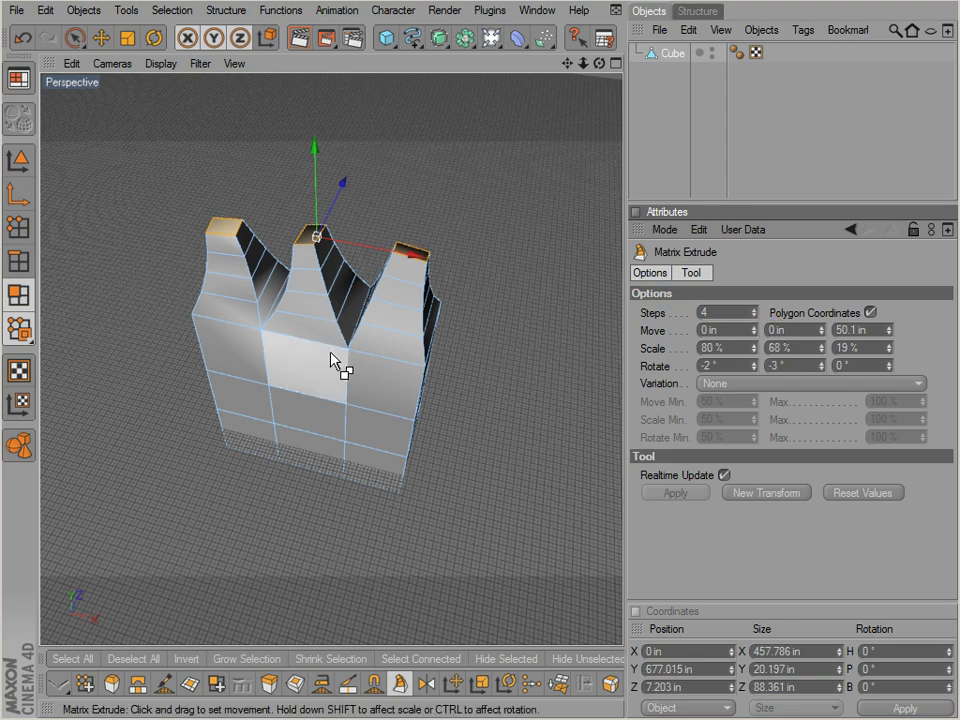
pyautogui.scroll(2, 332, 358)
pyautogui.keyDown('alt'); pyautogui.moveTo(538, 446); pyautogui.dragTo(638, 349); pyautogui.keyUp('alt')
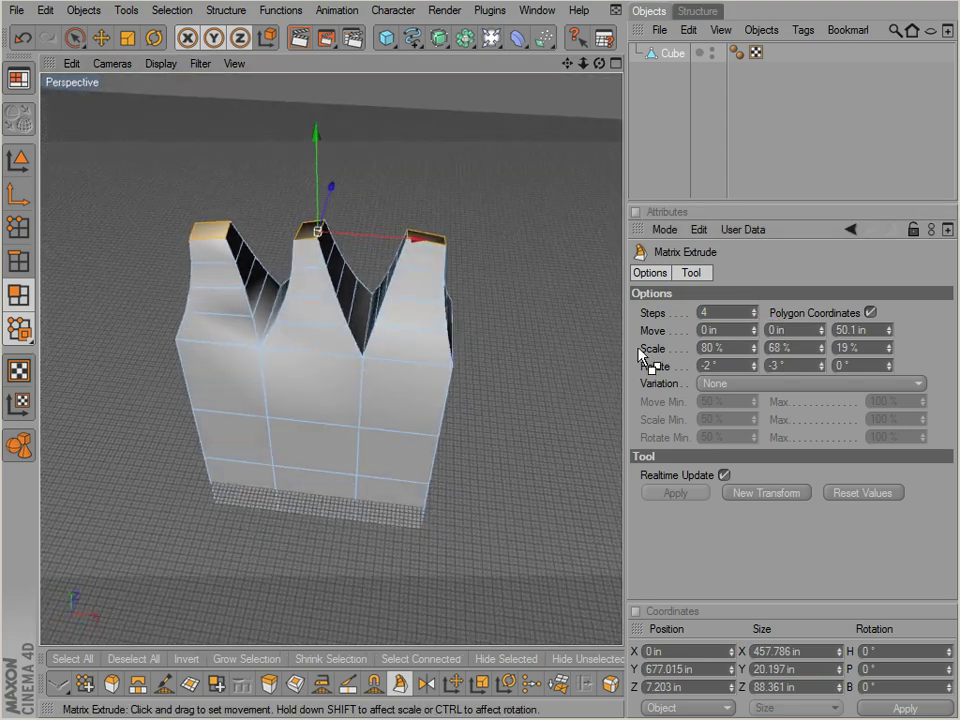
# Step: Set the Matrix Extrude variation to Per Step with a minimum scale of 62%
pyautogui.click(728, 386)
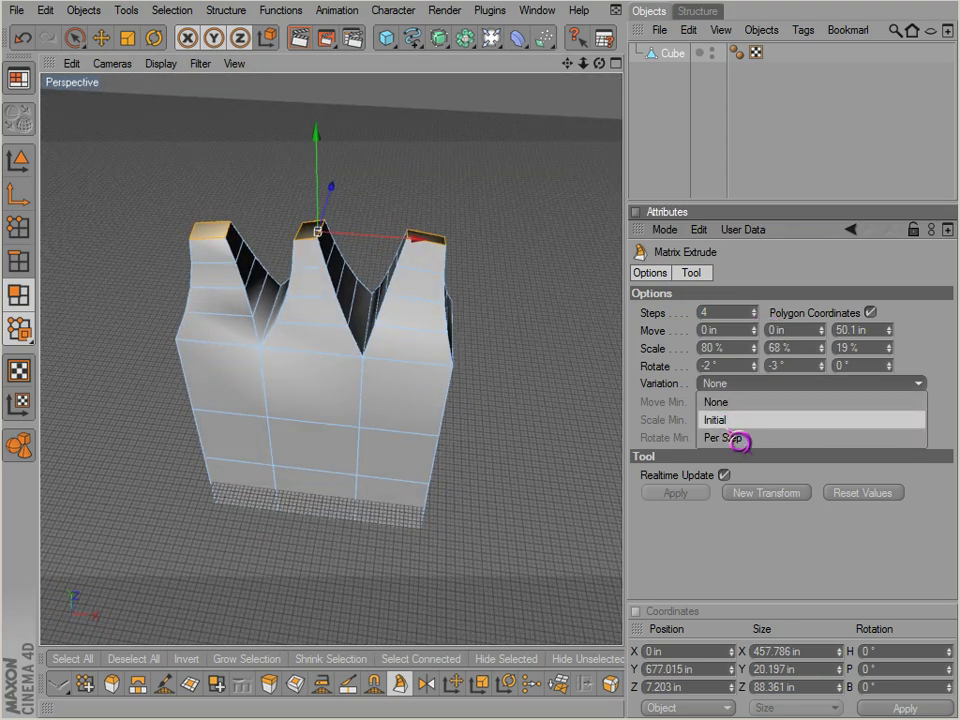
pyautogui.click(726, 438)
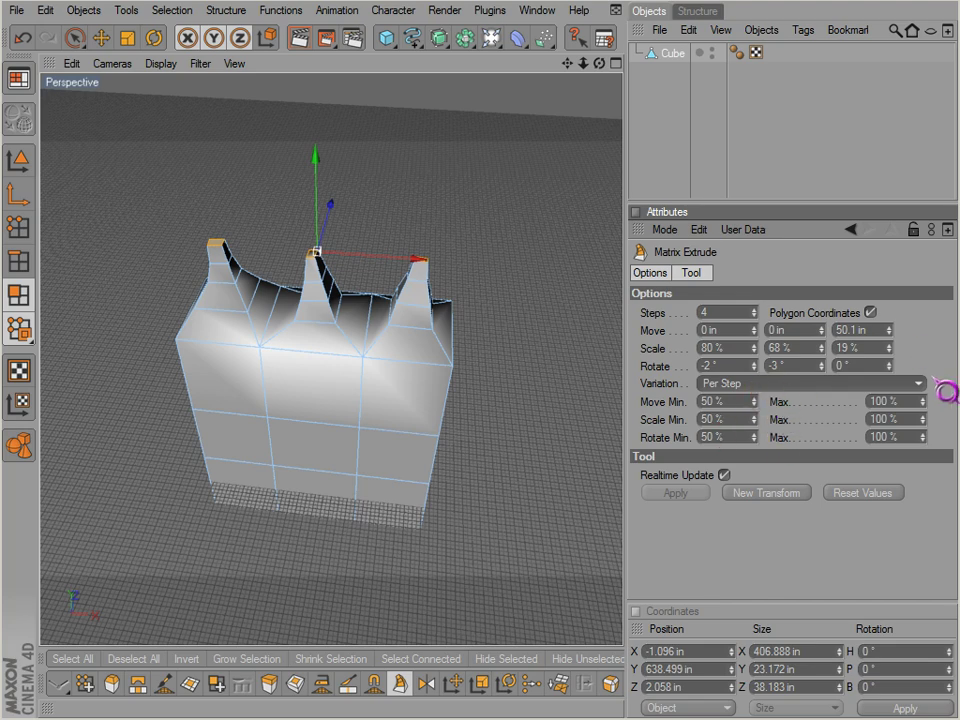
pyautogui.moveTo(771, 437)
pyautogui.mouseDown()
pyautogui.moveTo(765, 422)
pyautogui.moveTo(766, 441)
pyautogui.mouseUp()
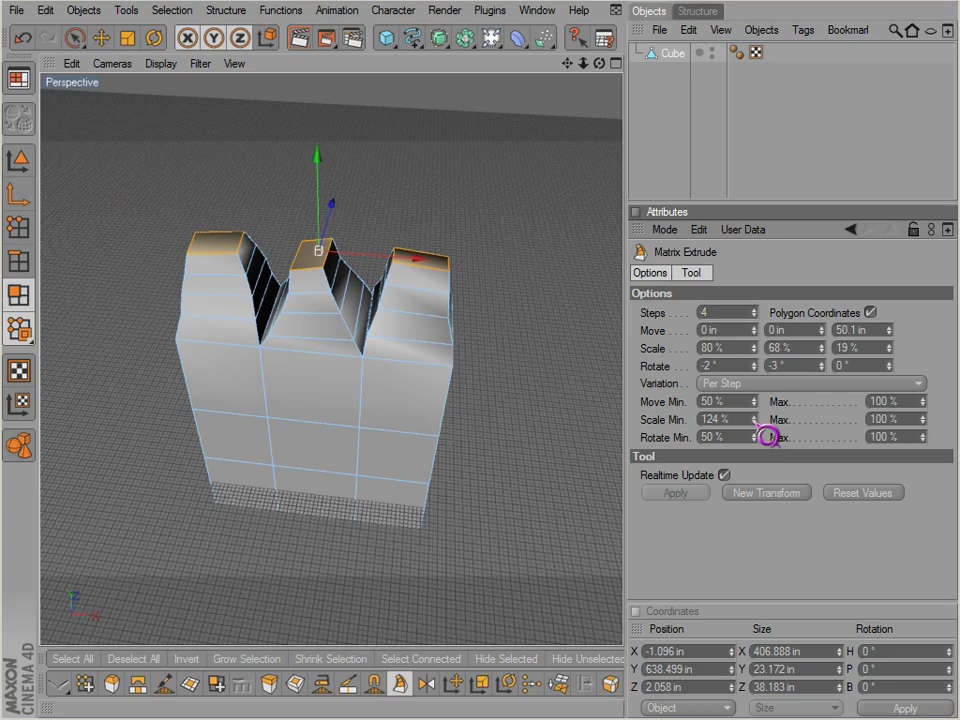
pyautogui.moveTo(767, 436); pyautogui.dragTo(767, 436)
pyautogui.keyDown('alt'); pyautogui.moveTo(376, 390); pyautogui.dragTo(424, 418); pyautogui.keyUp('alt')
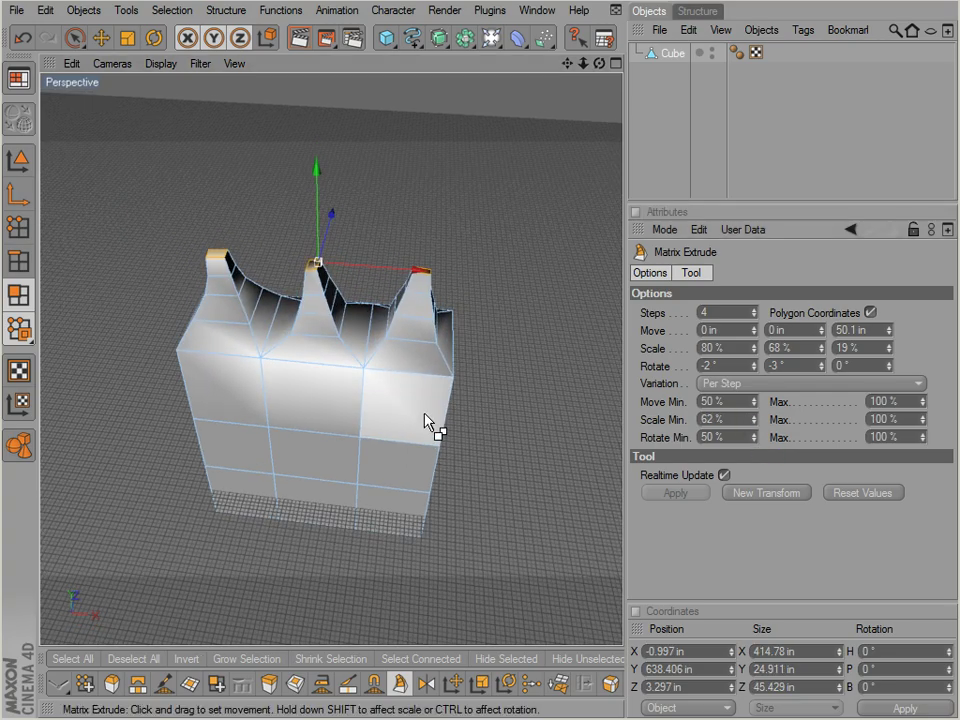
pyautogui.keyDown('alt'); pyautogui.moveTo(537, 442); pyautogui.dragTo(544, 454); pyautogui.keyUp('alt')
pyautogui.keyDown('alt'); pyautogui.moveTo(284, 422); pyautogui.dragTo(538, 443); pyautogui.keyUp('alt')
# Step: Select the upper middle face on the front side of the block
pyautogui.rightClick(377, 244)
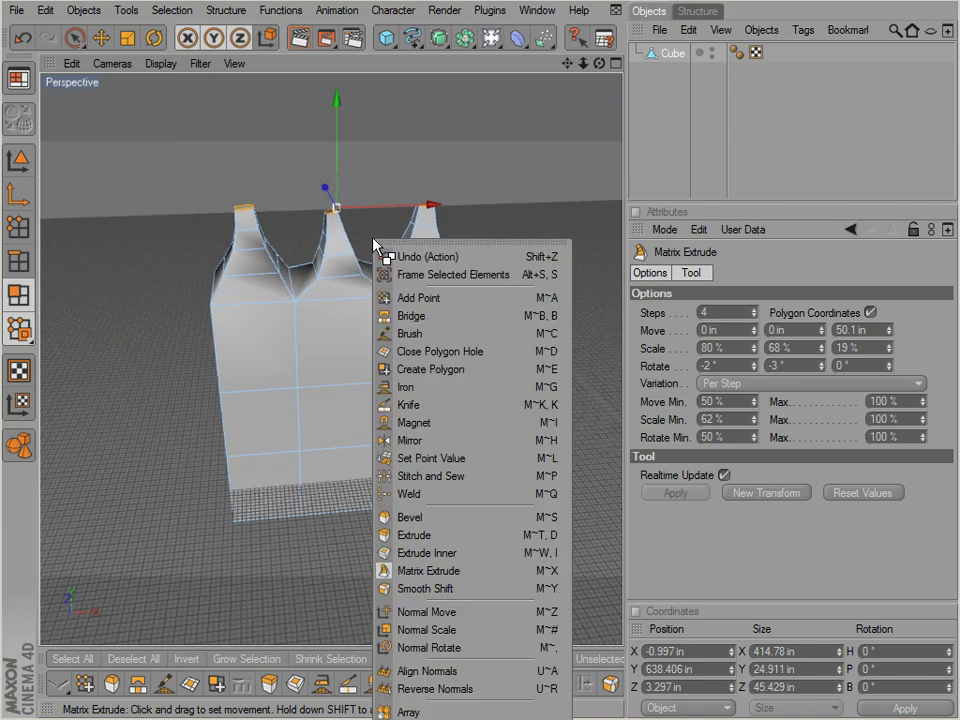
pyautogui.rightClick(373, 117)
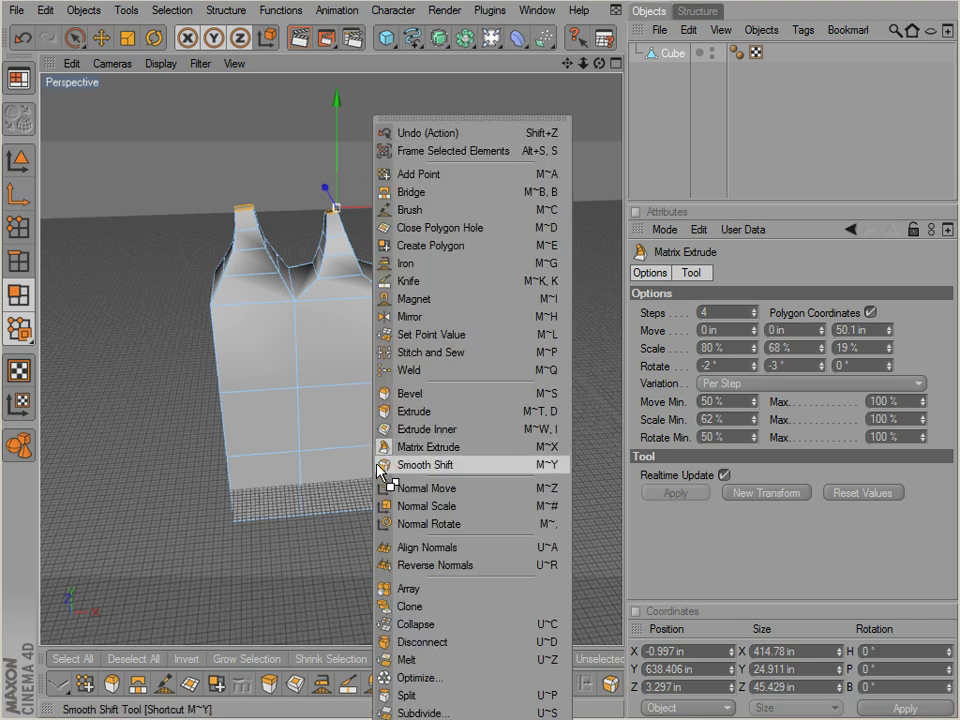
pyautogui.press('Escape')
pyautogui.press('space')
pyautogui.click(334, 343)
pyautogui.keyDown('alt'); pyautogui.moveTo(288, 320); pyautogui.dragTo(551, 454); pyautogui.keyUp('alt')
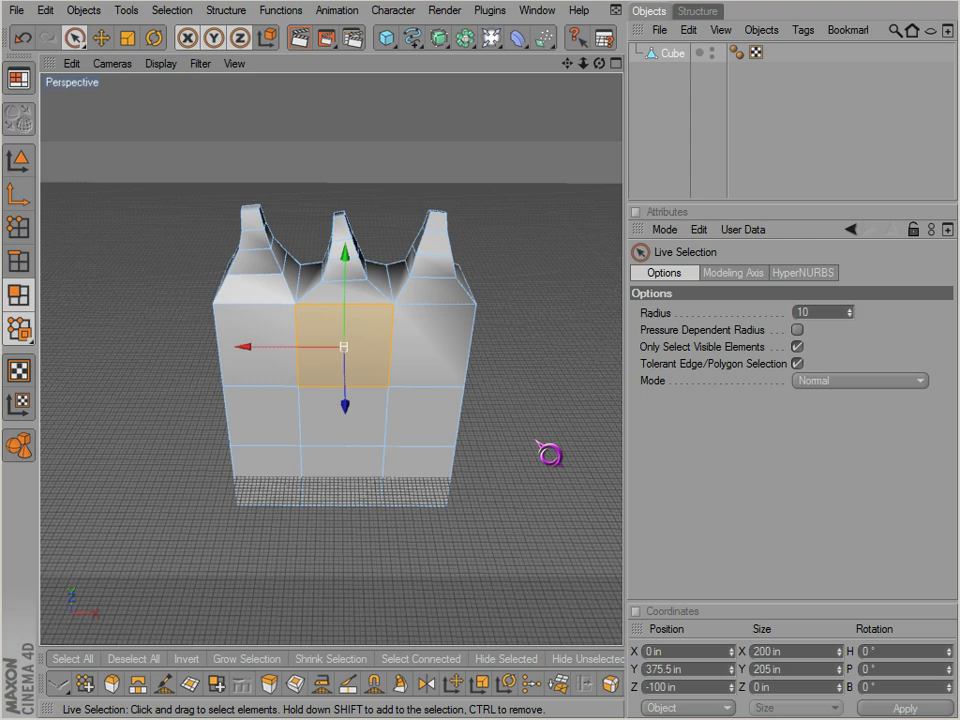
# Step: Try Smooth Shift on the selected front face with an offset of about 141 in
pyautogui.rightClick(256, 339)
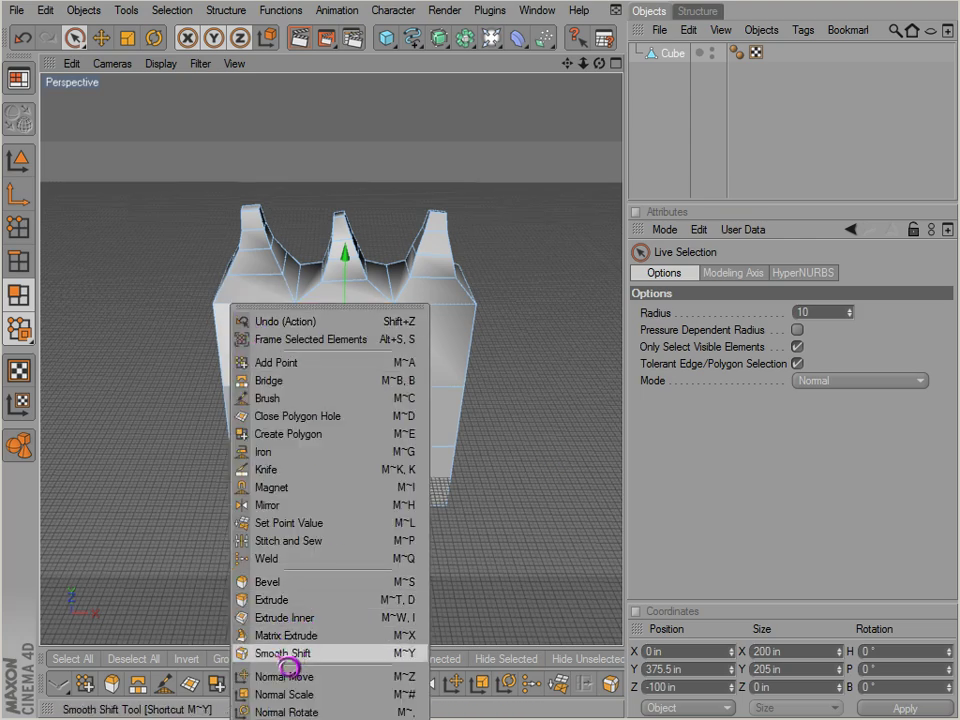
pyautogui.click(288, 655)
pyautogui.keyDown('alt'); pyautogui.moveTo(170, 490); pyautogui.dragTo(315, 456); pyautogui.keyUp('alt')
pyautogui.rightClick(382, 395)
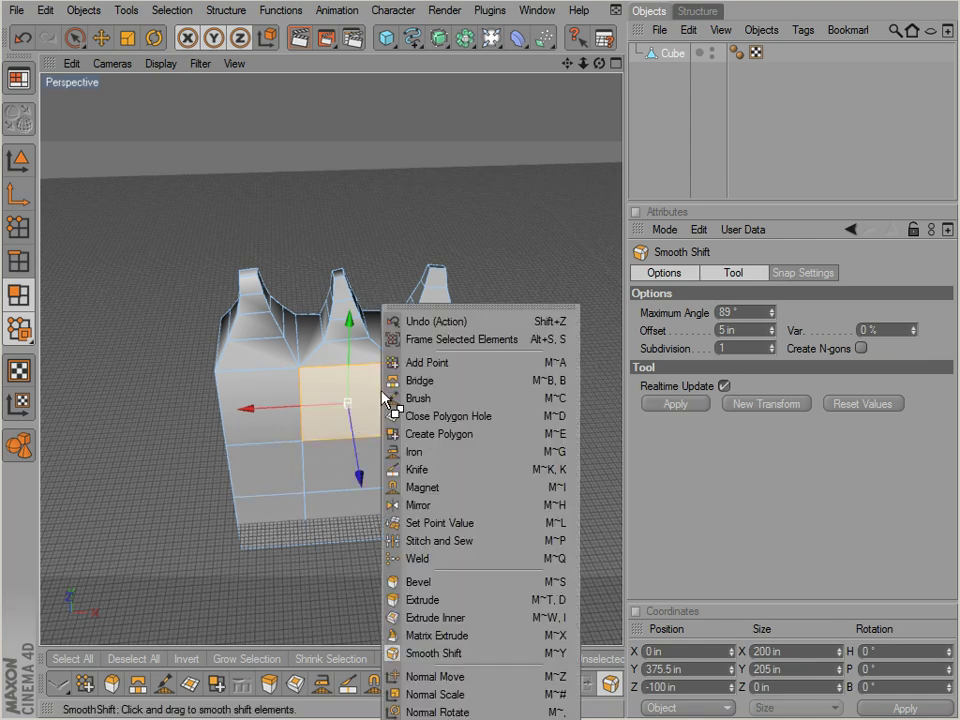
pyautogui.press('Escape')
pyautogui.keyDown('alt'); pyautogui.moveTo(462, 452); pyautogui.dragTo(537, 441); pyautogui.keyUp('alt')
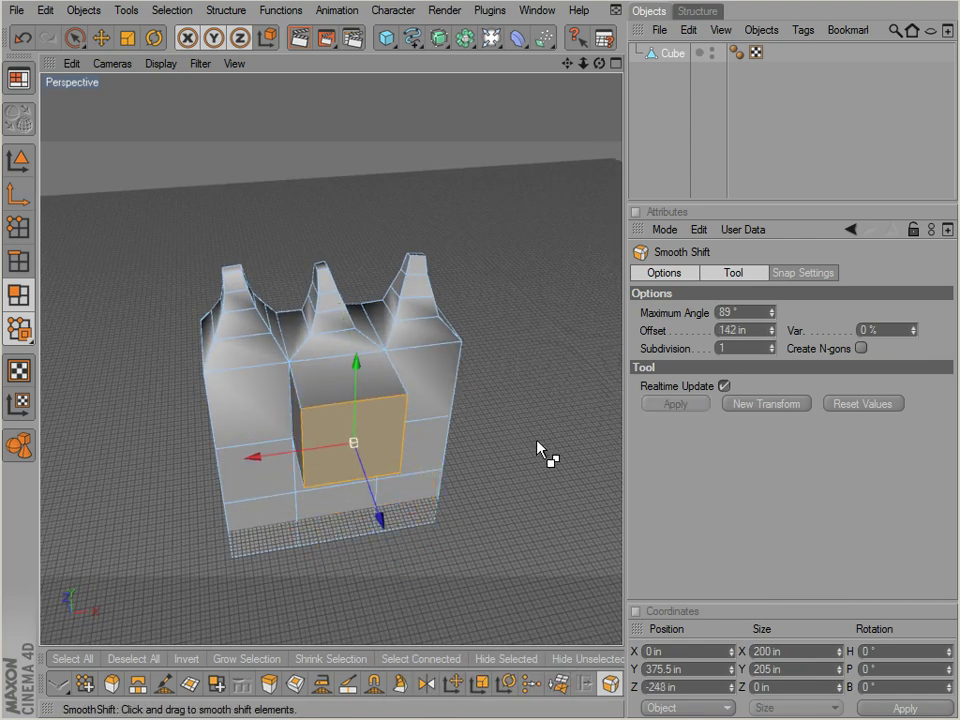
pyautogui.moveTo(448, 382)
pyautogui.keyDown('alt'); pyautogui.mouseDown()
pyautogui.moveTo(542, 450)
pyautogui.moveTo(549, 444)
pyautogui.moveTo(448, 382)
pyautogui.mouseUp(); pyautogui.keyUp('alt')
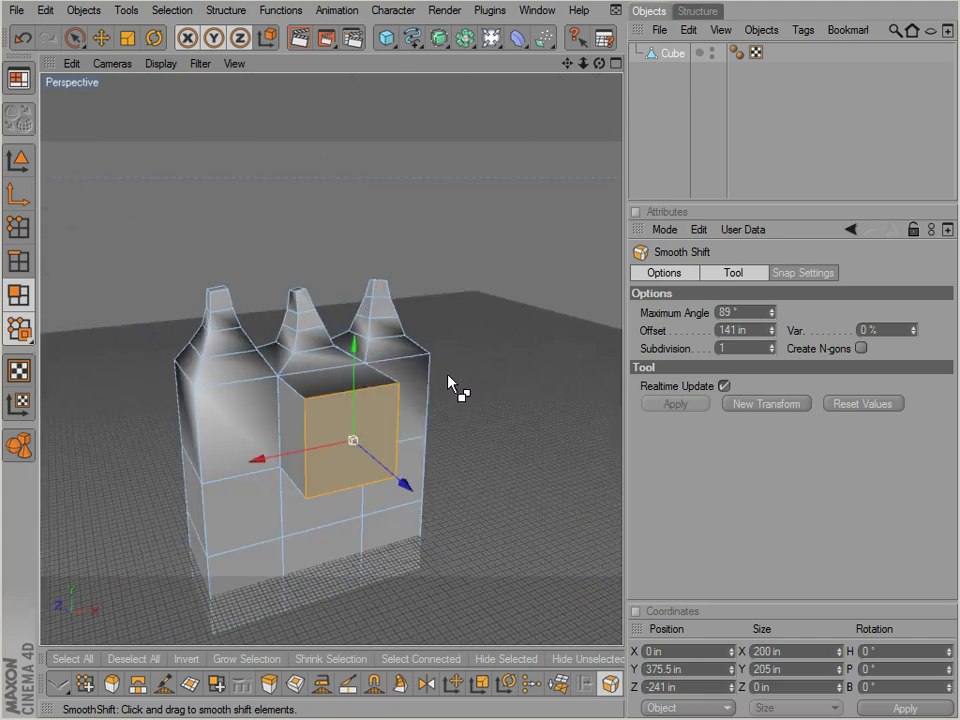
# Step: Undo the Smooth Shift of the front face and select the three adjoining faces at one bottom corner of the block
pyautogui.keyDown('alt'); pyautogui.moveTo(537, 448); pyautogui.dragTo(408, 452); pyautogui.keyUp('alt')
pyautogui.rightClick(408, 452)
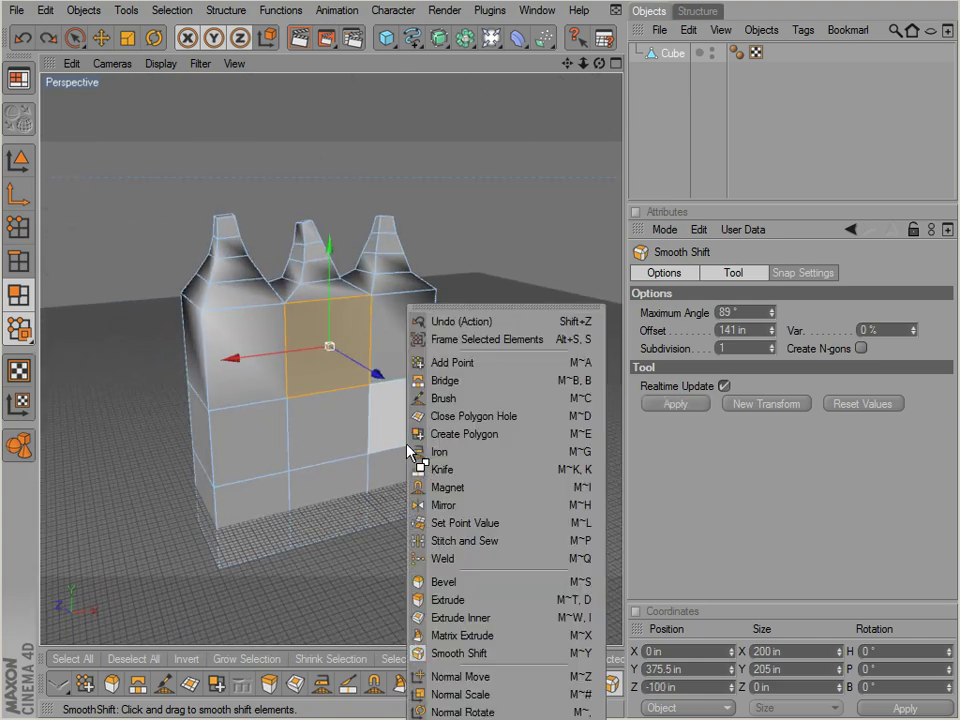
pyautogui.click(462, 653)
pyautogui.moveTo(312, 517)
pyautogui.keyDown('alt'); pyautogui.mouseDown()
pyautogui.moveTo(538, 442)
pyautogui.moveTo(312, 517)
pyautogui.mouseUp(); pyautogui.keyUp('alt')
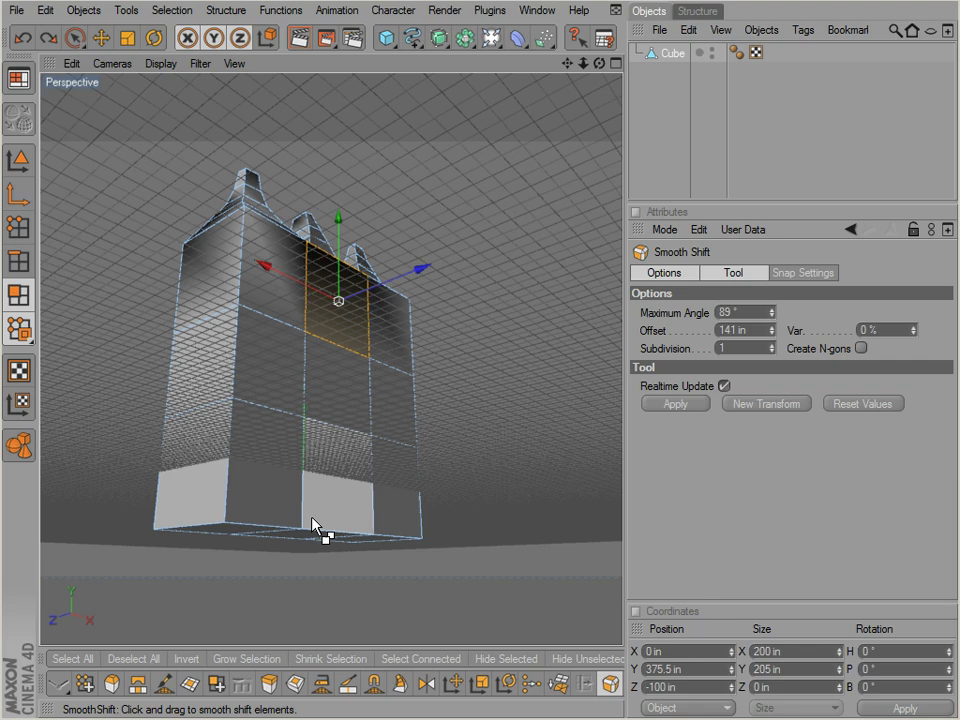
pyautogui.press('space')
pyautogui.keyDown('alt'); pyautogui.moveTo(249, 501); pyautogui.dragTo(549, 450); pyautogui.keyUp('alt')
pyautogui.click(234, 459)
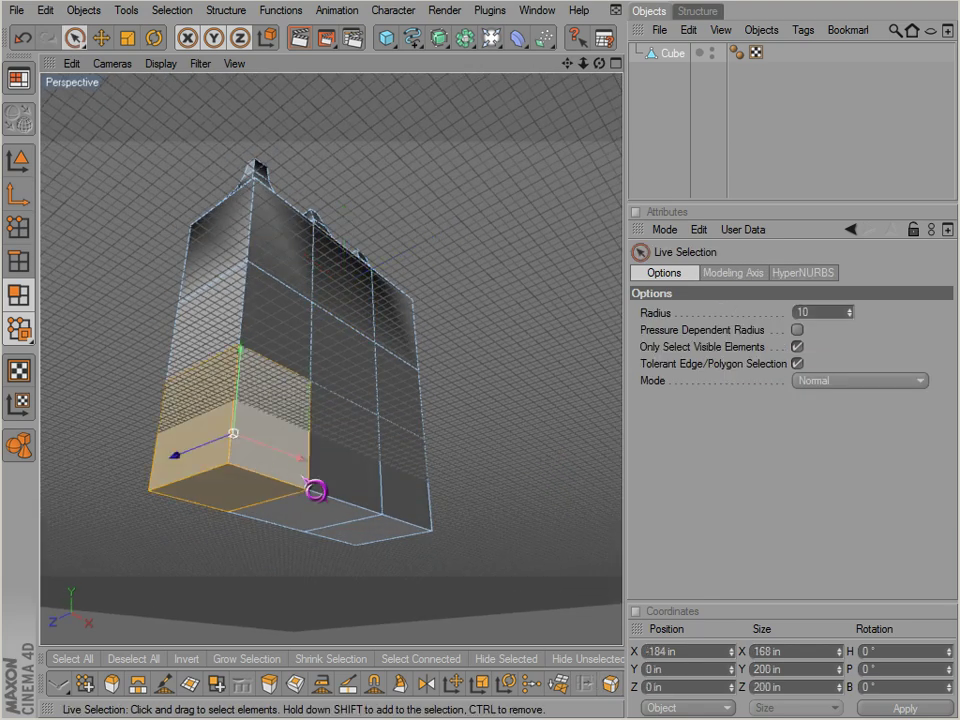
pyautogui.keyDown('alt'); pyautogui.moveTo(315, 490); pyautogui.dragTo(366, 504); pyautogui.keyUp('alt')
# Step: Try Smooth Shift on the three bottom corner faces with an offset of about 67 in and a maximum angle of 89°
pyautogui.press('space')
pyautogui.moveTo(407, 371); pyautogui.dragTo(537, 442)
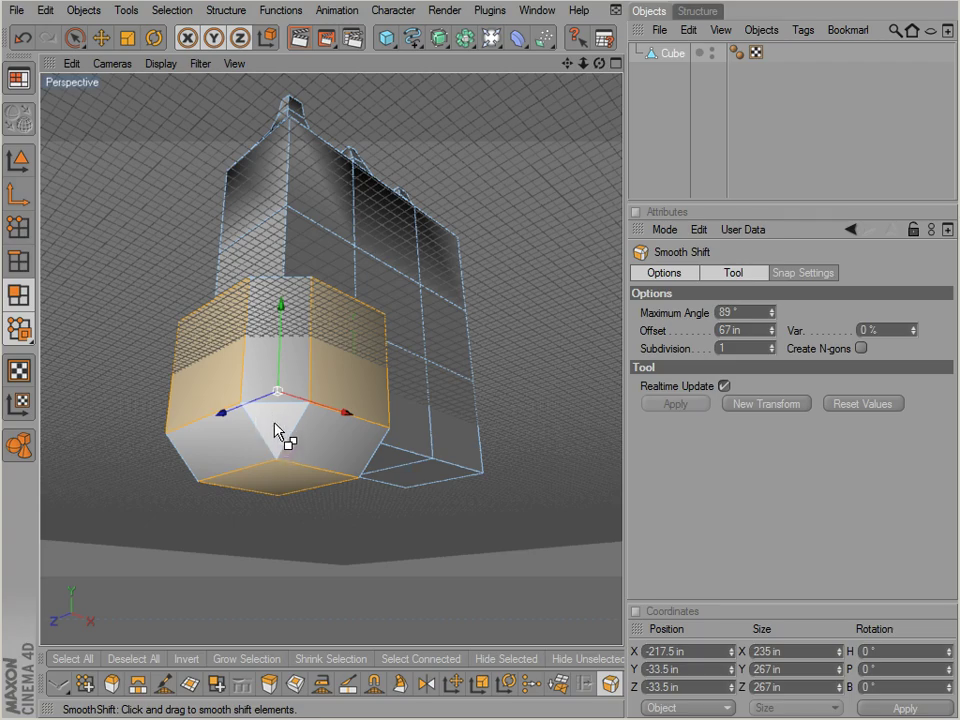
pyautogui.keyDown('alt'); pyautogui.moveTo(277, 432); pyautogui.dragTo(370, 312); pyautogui.keyUp('alt')
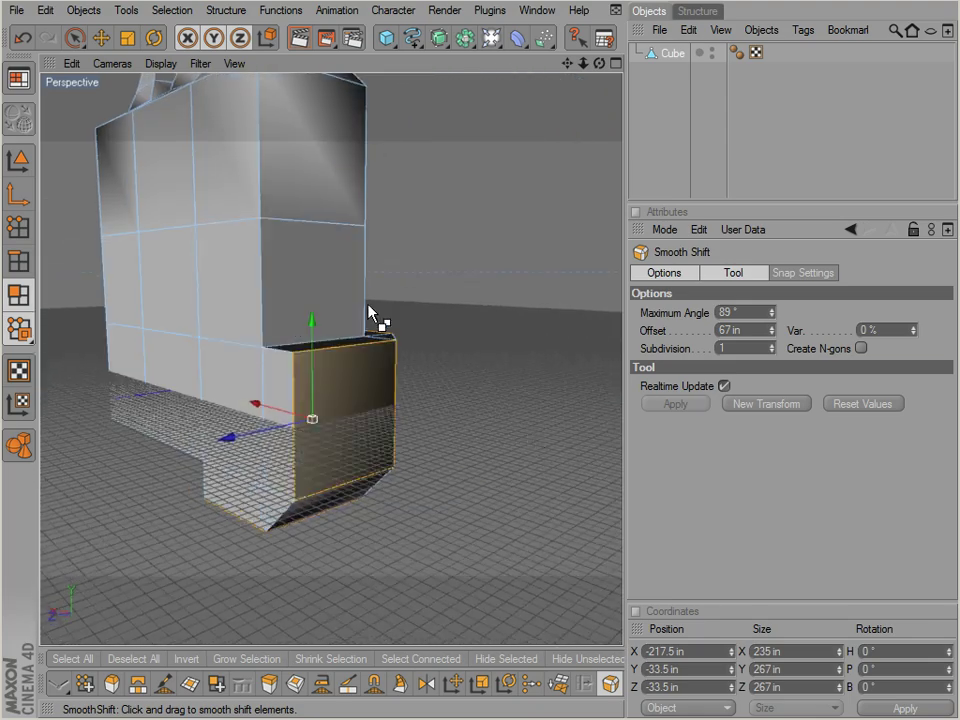
pyautogui.keyDown('alt'); pyautogui.moveTo(446, 494); pyautogui.dragTo(383, 382); pyautogui.keyUp('alt')
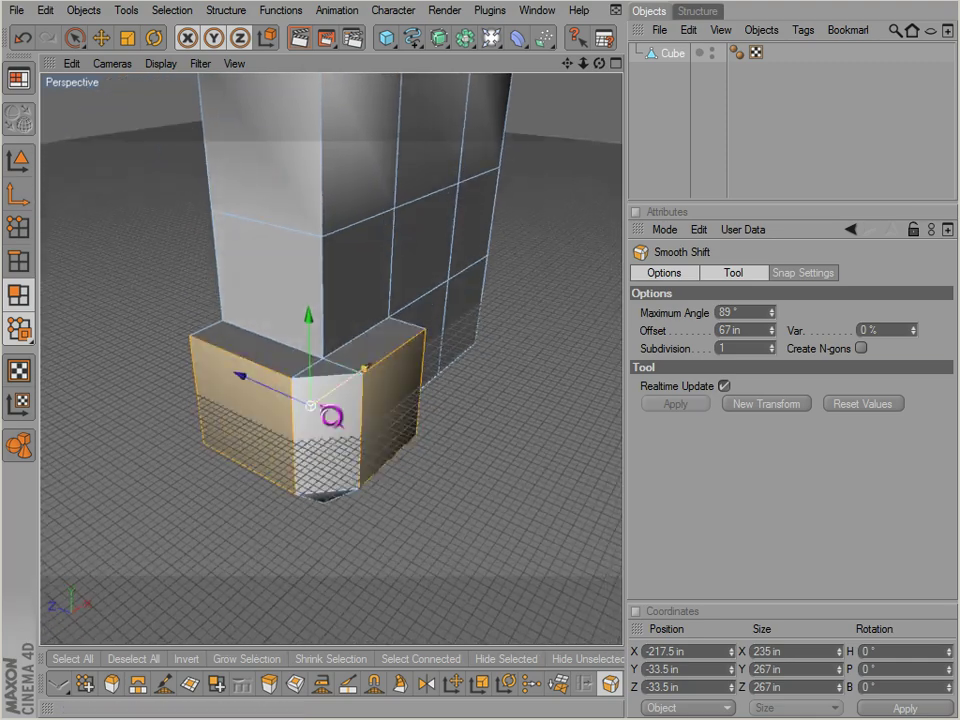
pyautogui.keyDown('alt'); pyautogui.moveTo(389, 495); pyautogui.dragTo(390, 307); pyautogui.keyUp('alt')
# Step: Raise the Extrude maximum angle and extrude the three corner faces outward to a size of about 284 × 316 × 316 in
pyautogui.rightClick(390, 307)
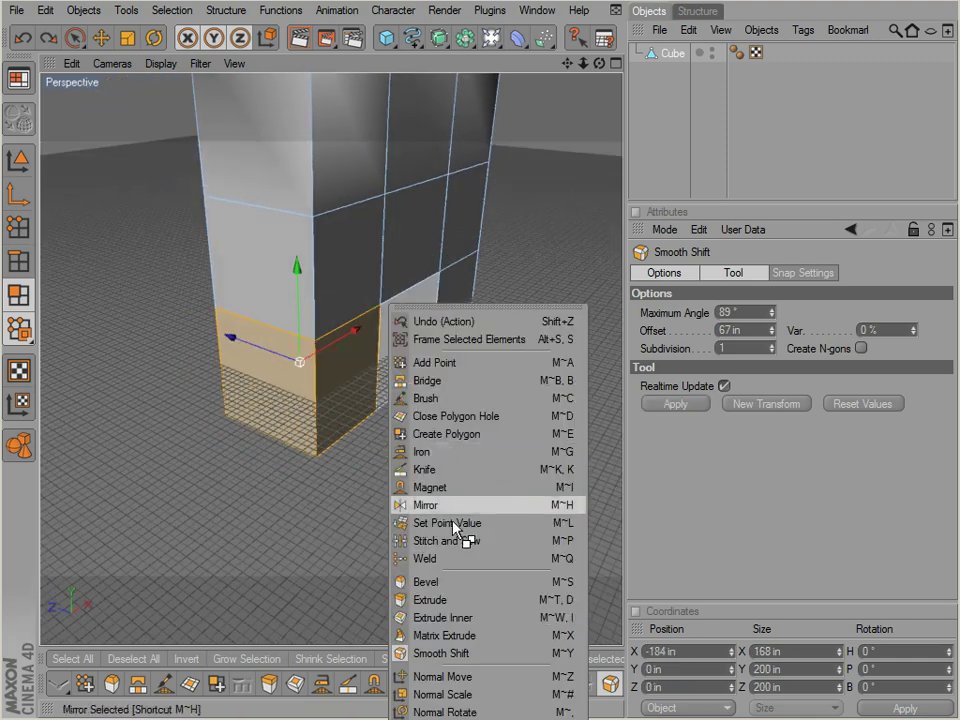
pyautogui.click(460, 600)
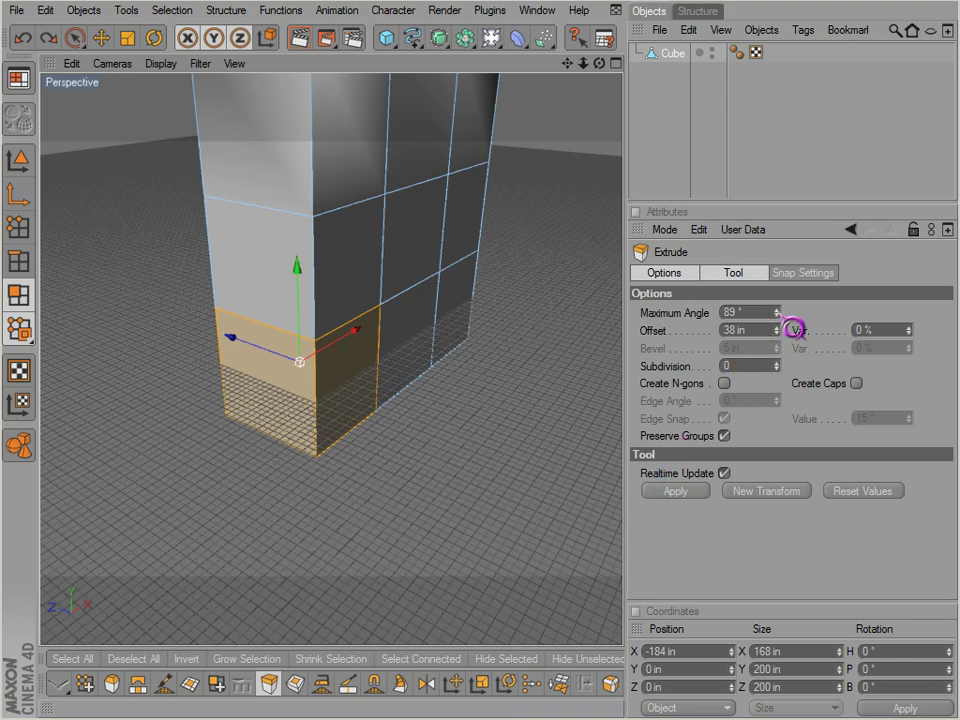
pyautogui.moveTo(781, 318); pyautogui.dragTo(781, 316)
pyautogui.moveTo(446, 311); pyautogui.dragTo(444, 365)
pyautogui.keyDown('alt'); pyautogui.moveTo(444, 365); pyautogui.dragTo(340, 349, button='middle'); pyautogui.keyUp('alt')
pyautogui.keyDown('alt'); pyautogui.moveTo(340, 350); pyautogui.dragTo(542, 452); pyautogui.keyUp('alt')
# Step: Select the three faces at the opposite bottom corner and Smooth Shift them by about 80.8 in with an 89° maximum angle
pyautogui.press('space')
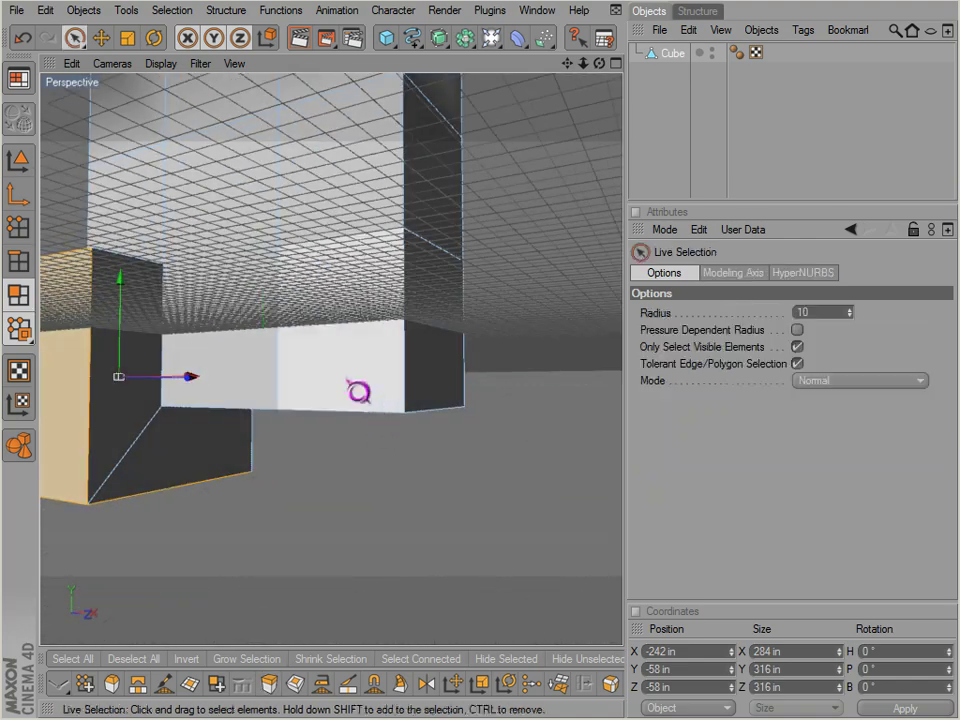
pyautogui.keyDown('alt'); pyautogui.moveTo(420, 390); pyautogui.dragTo(350, 376); pyautogui.keyUp('alt')
pyautogui.rightClick(403, 285)
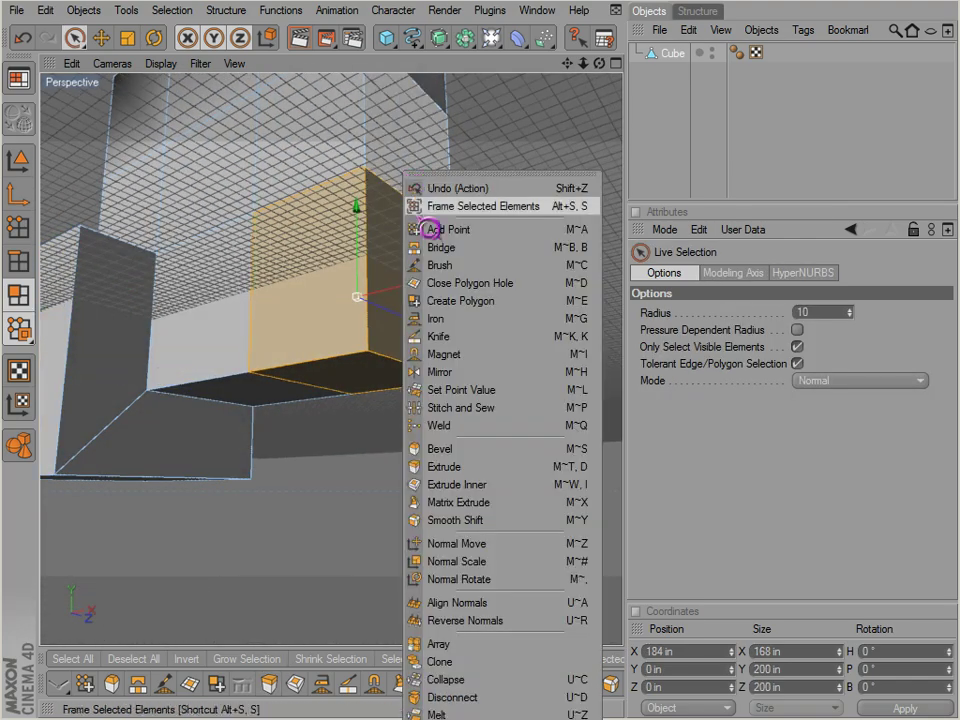
pyautogui.click(441, 521)
pyautogui.moveTo(407, 508); pyautogui.dragTo(398, 422)
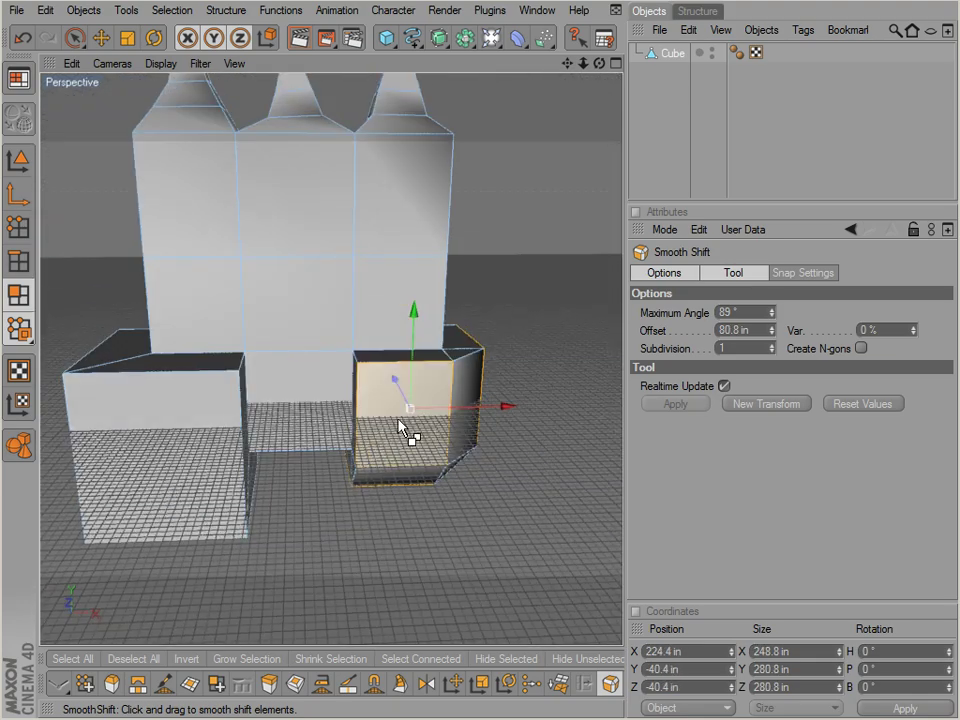
pyautogui.keyDown('alt'); pyautogui.moveTo(331, 470); pyautogui.dragTo(366, 240); pyautogui.keyUp('alt')
pyautogui.scroll(3, 285, 390)
pyautogui.rightClick(366, 240)
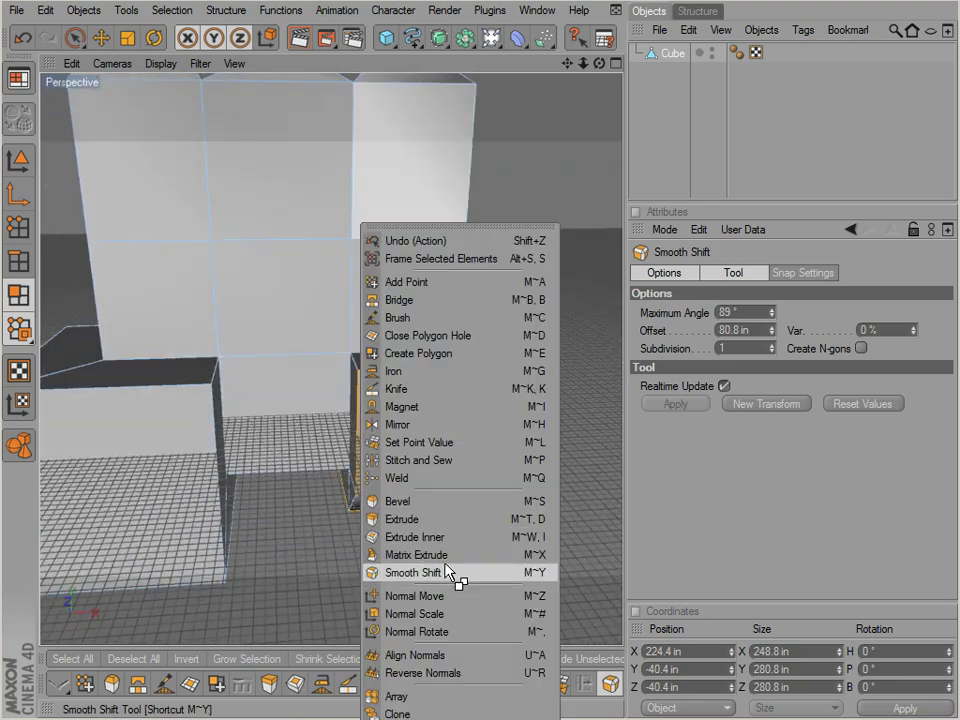
pyautogui.press('Escape')
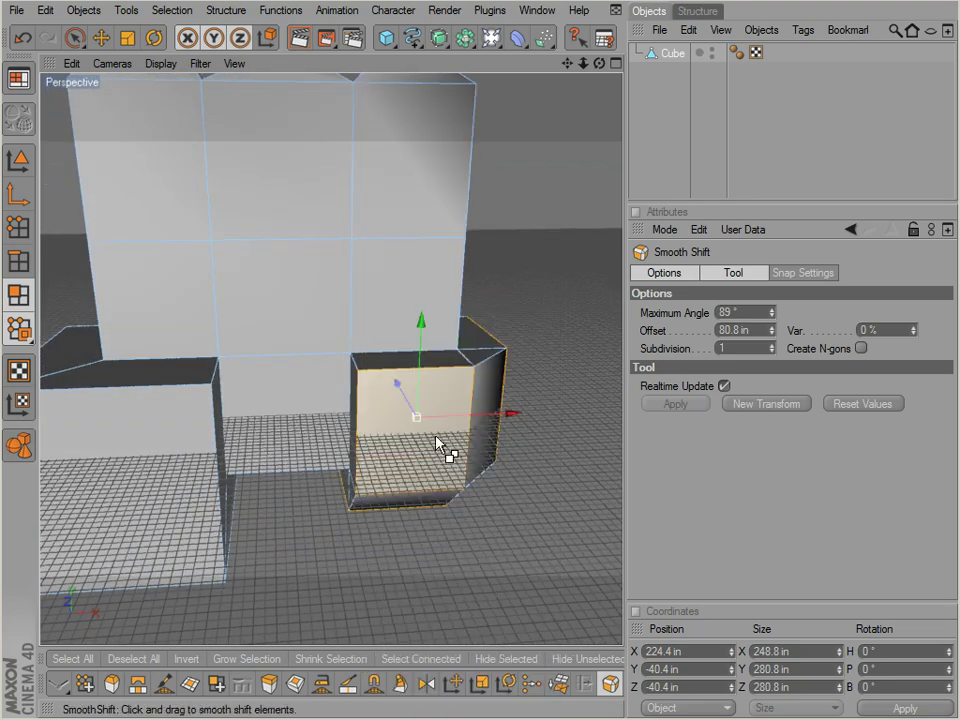